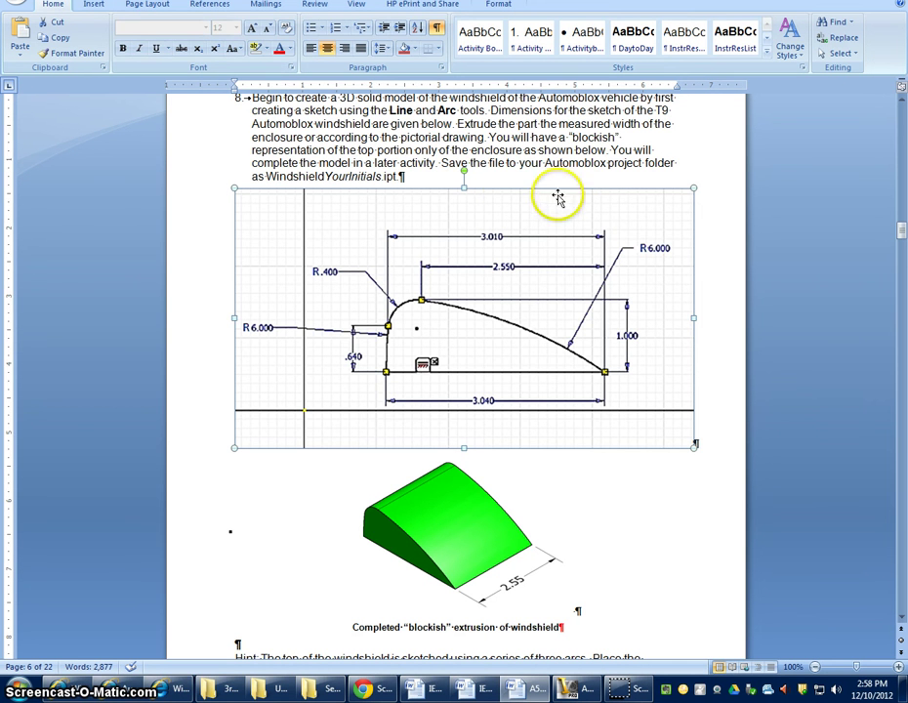
- Review the worksheet's windshield sketch picture
scroll(437, 194, "up", 1)
scroll(437, 195, "down", 1)
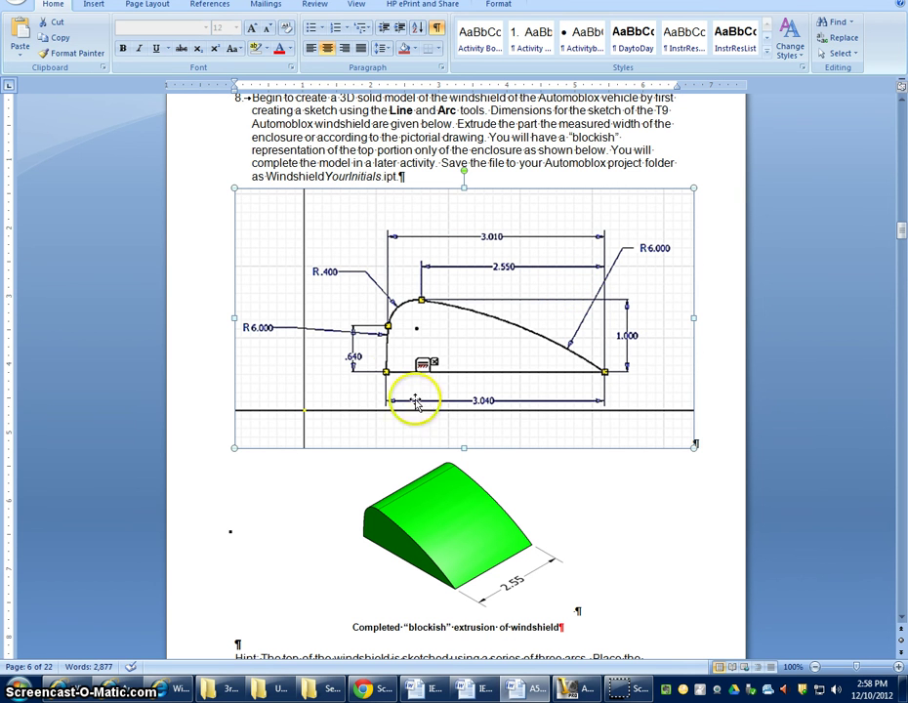
left_click(796, 422)
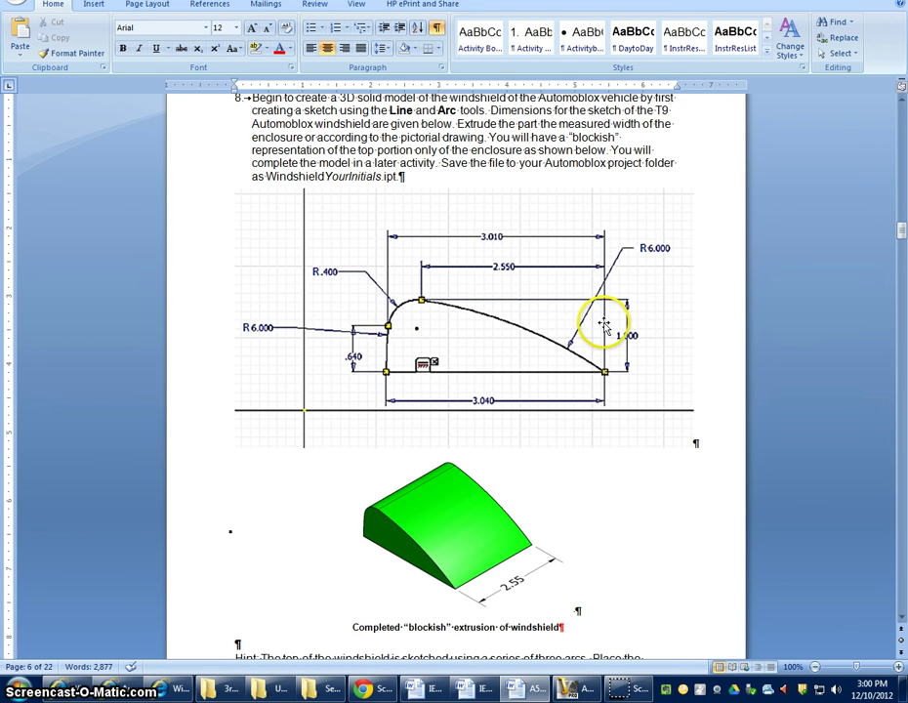
- In Inventor, draw a 3.040 in horizontal base line for the profile
left_click(575, 687)
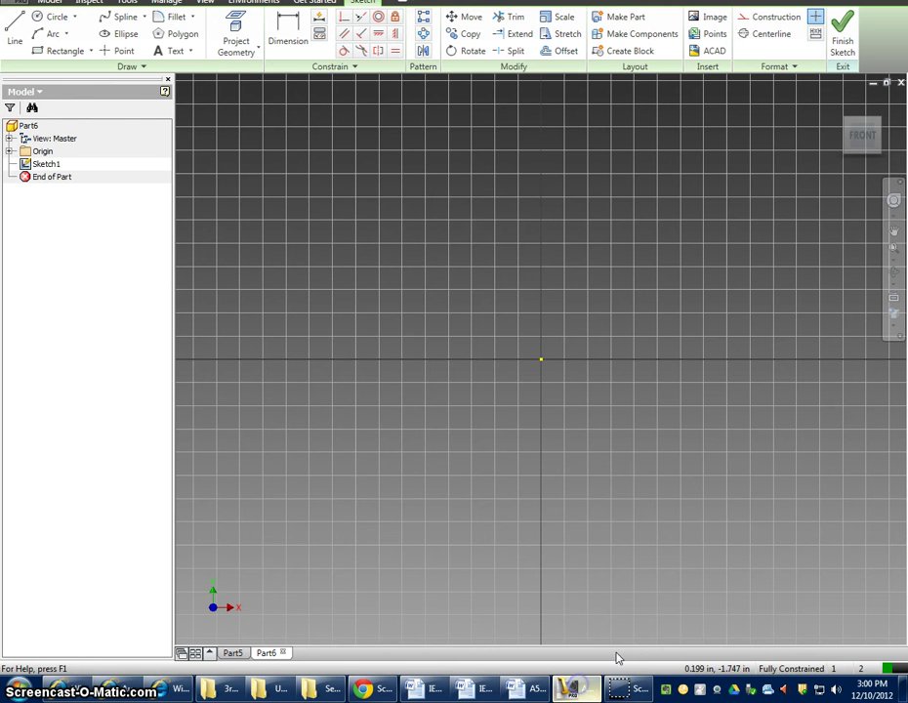
left_click(15, 30)
left_click(355, 309)
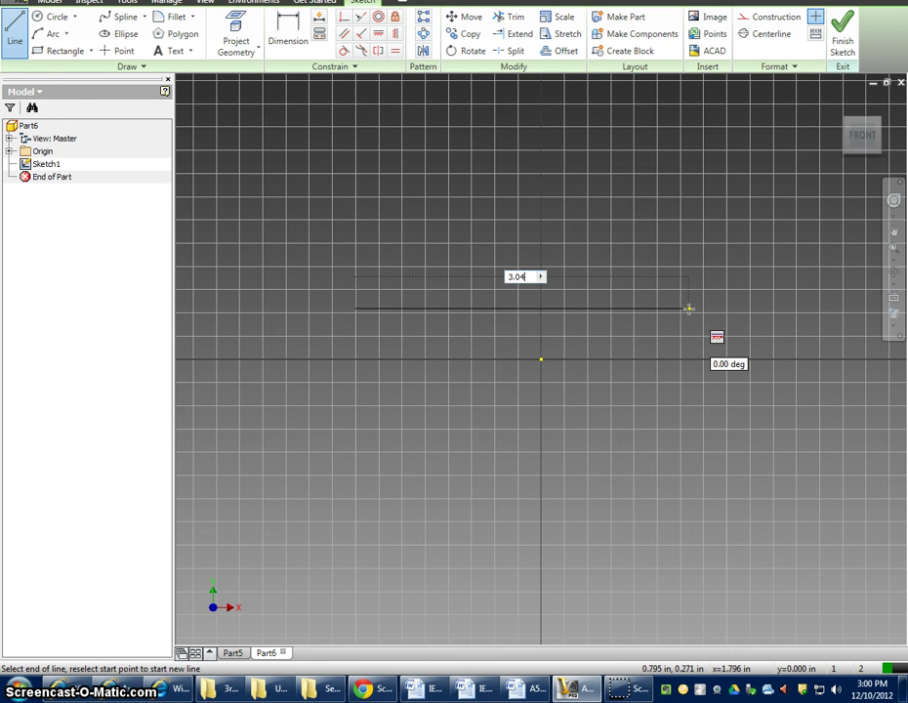
key("Return")
left_click(697, 285)
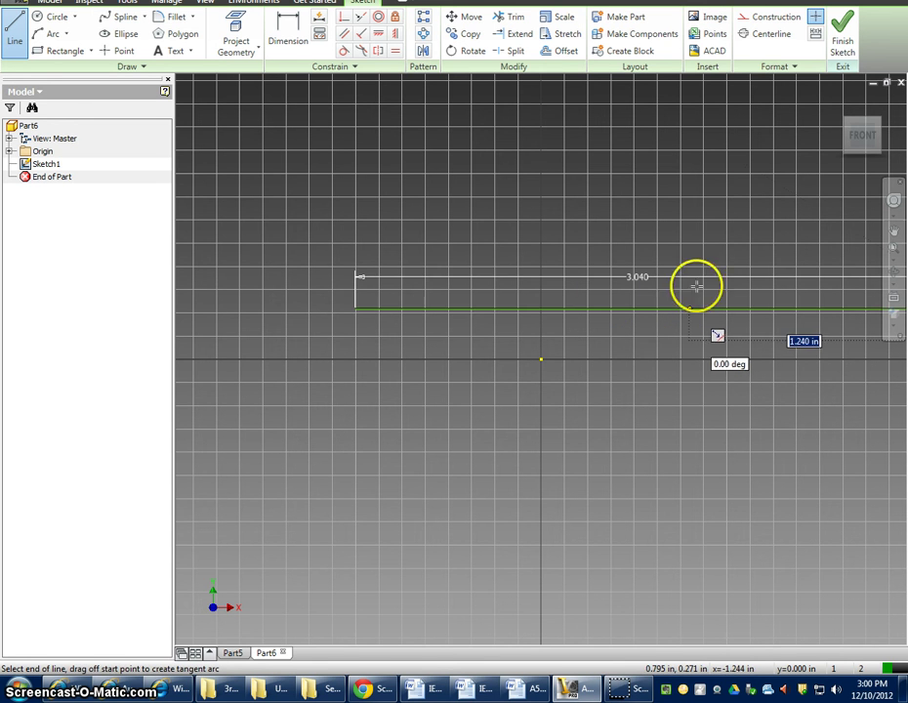
left_click(848, 154)
left_click(717, 346)
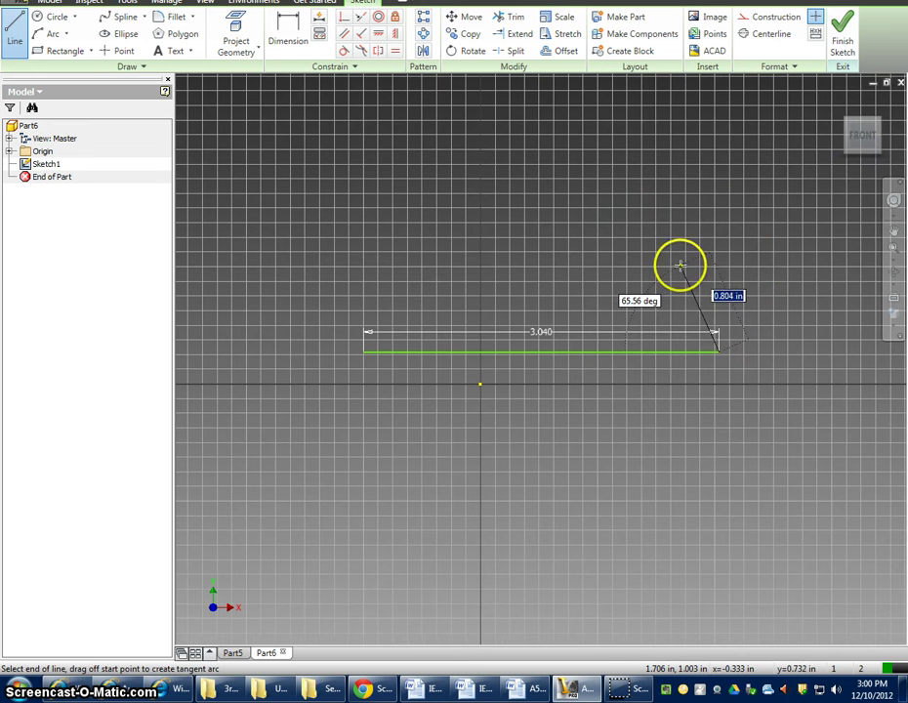
right_click(680, 264)
left_click(616, 264)
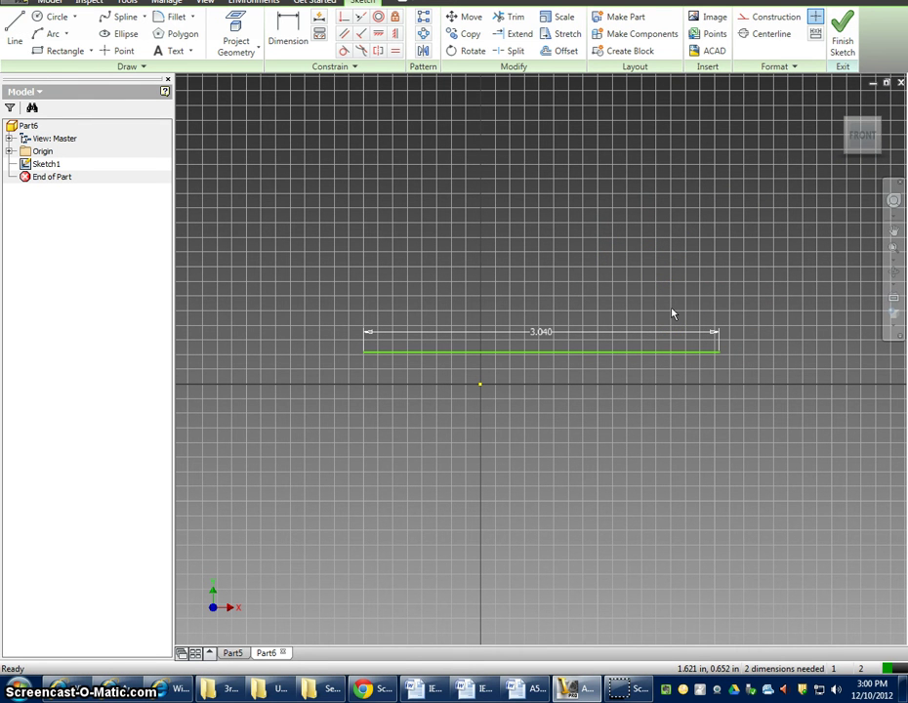
left_click(533, 689)
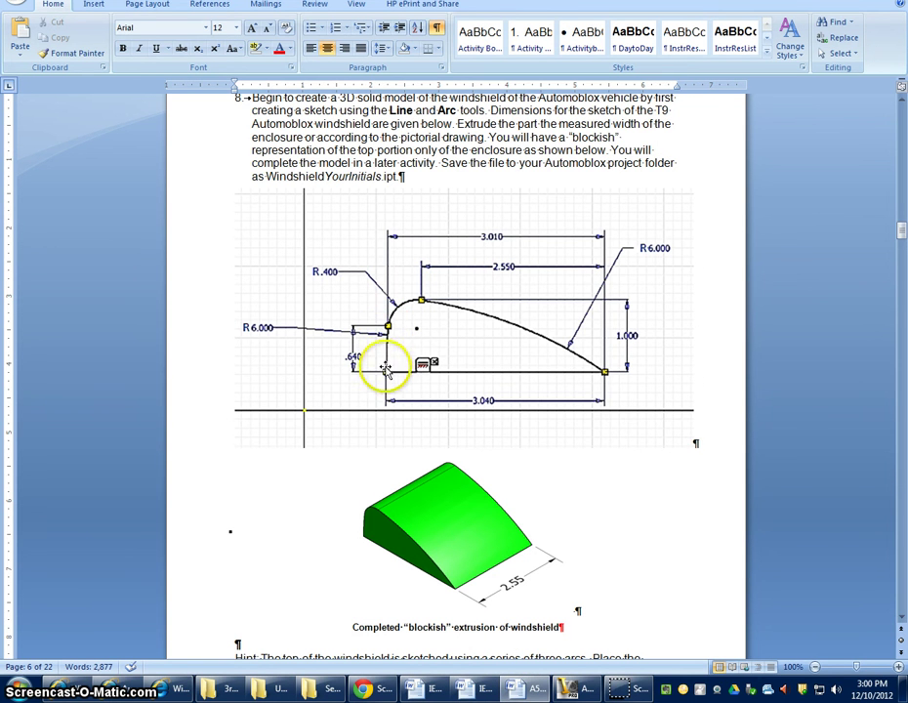
left_click(574, 689)
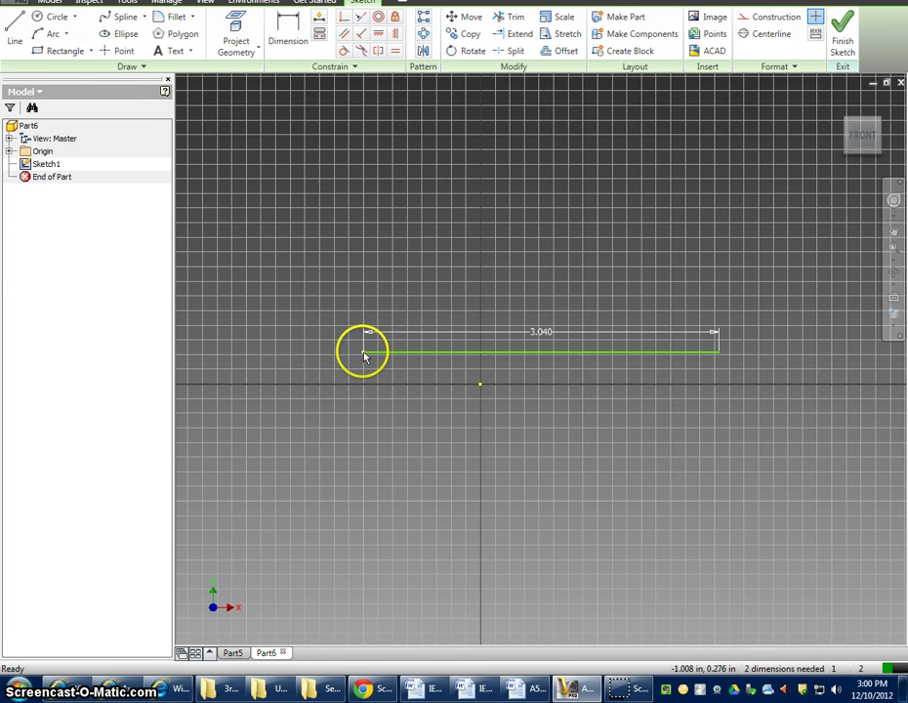
left_click(531, 689)
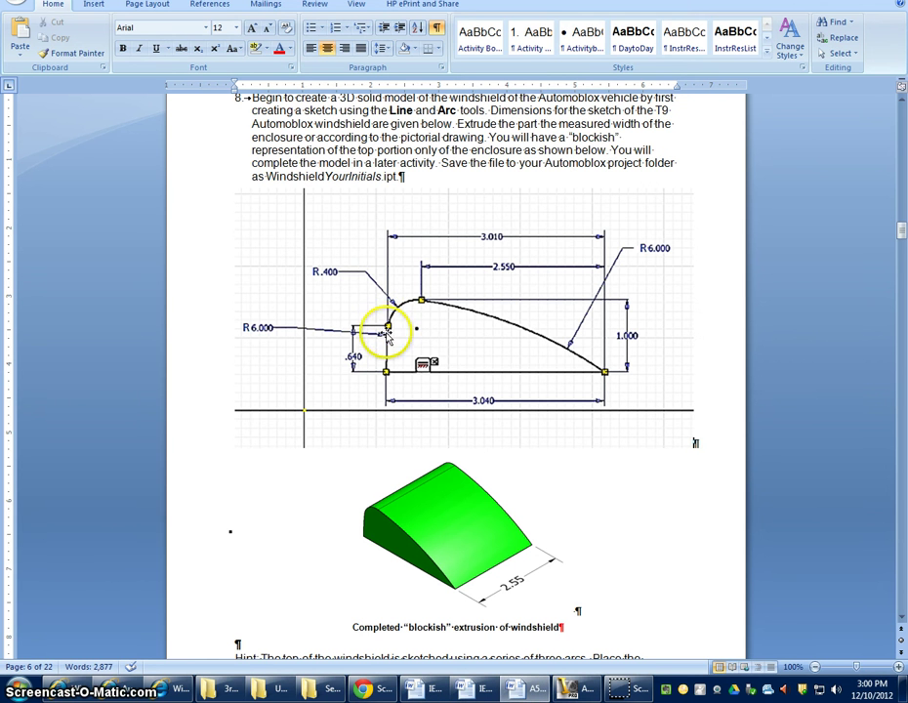
left_click(575, 691)
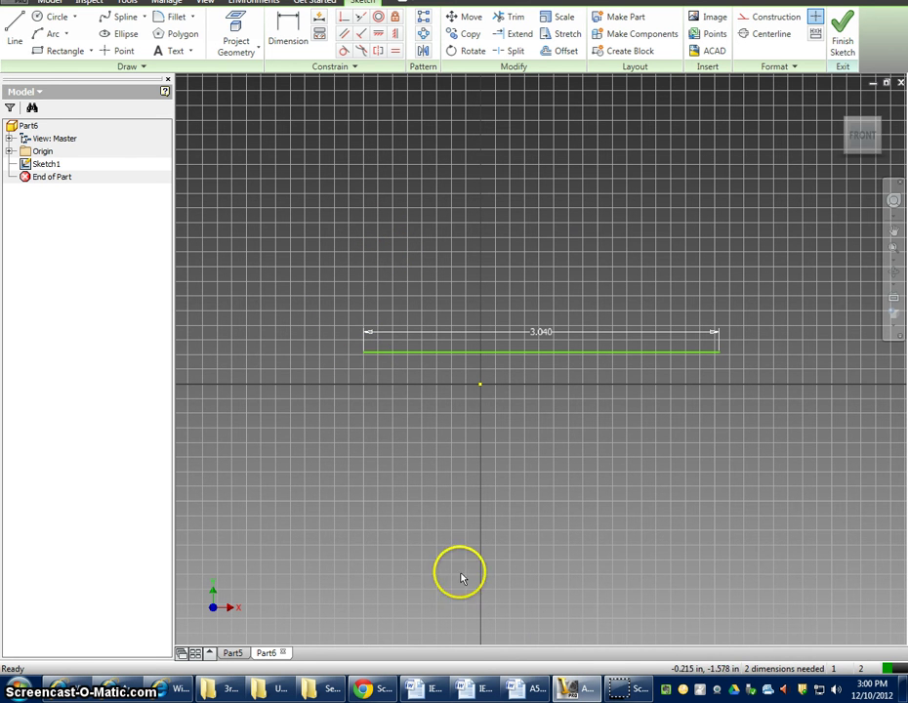
left_click(541, 685)
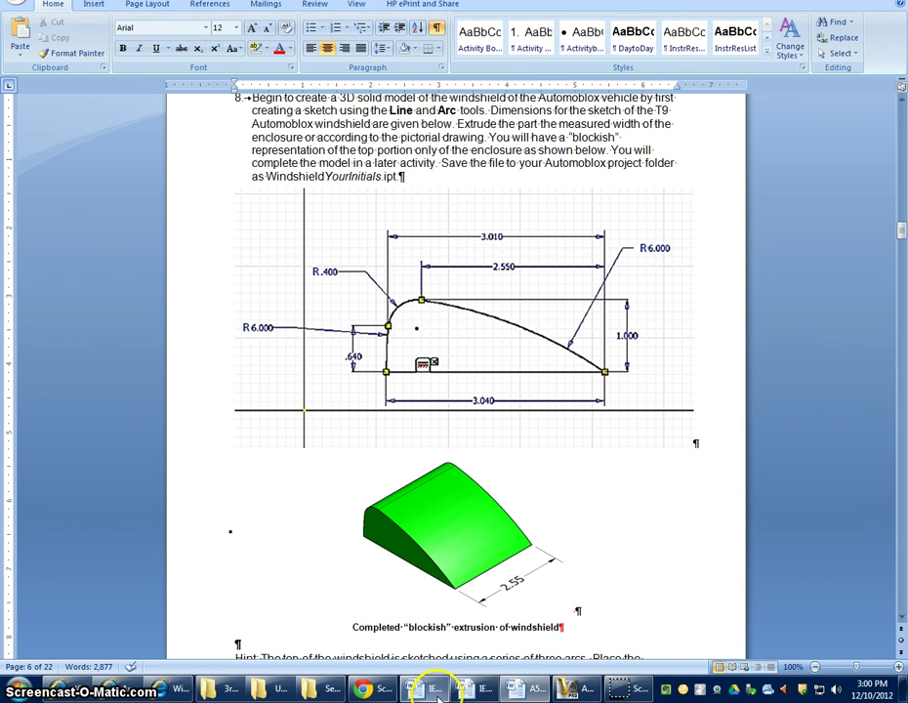
left_click(571, 689)
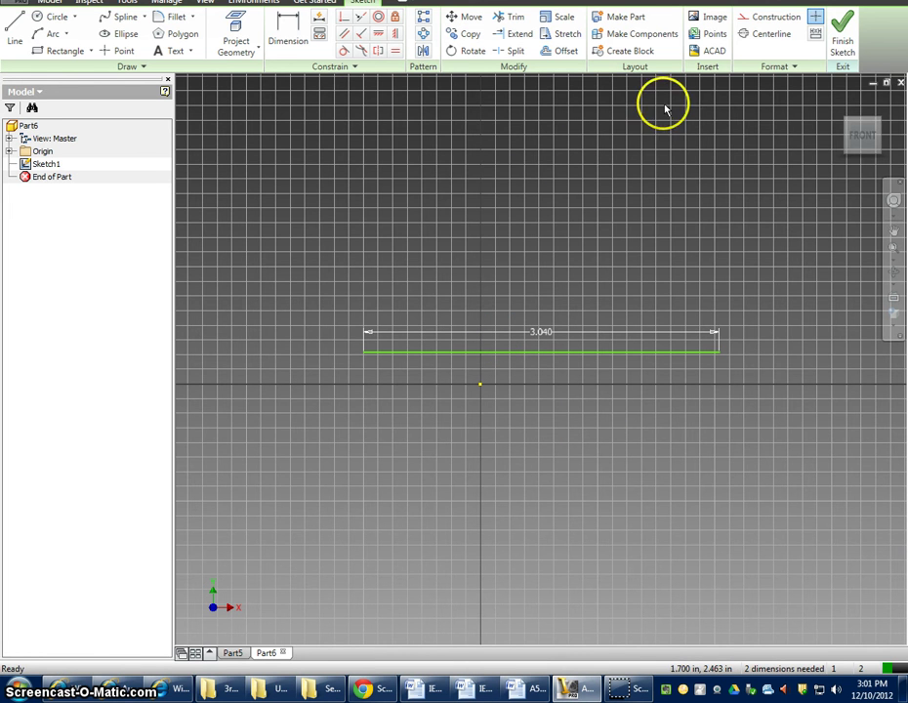
- Draw a construction line slanting up from the base line's left endpoint
left_click(780, 18)
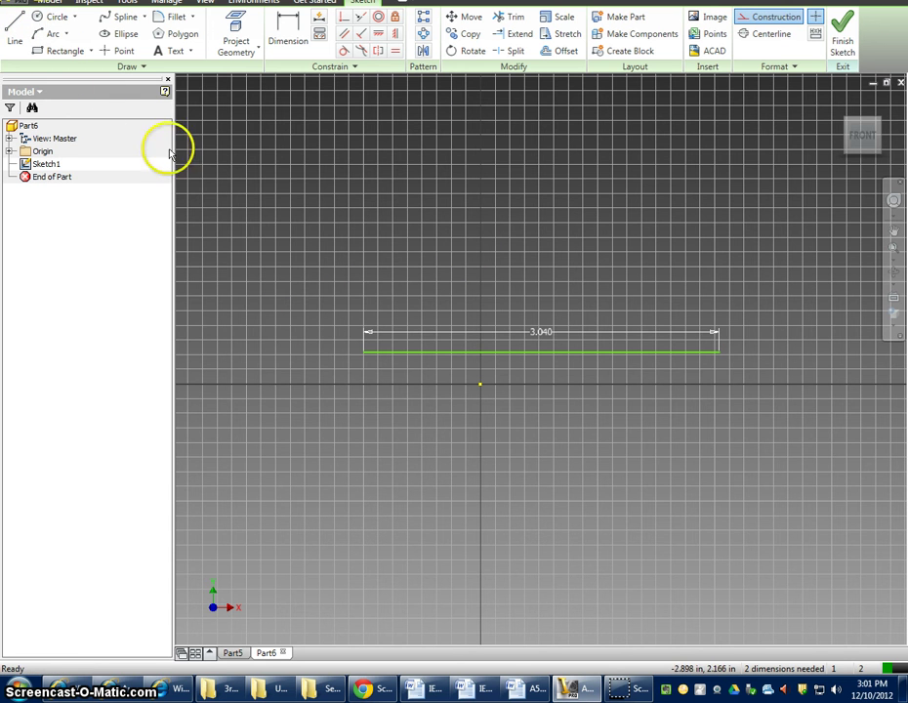
left_click(16, 31)
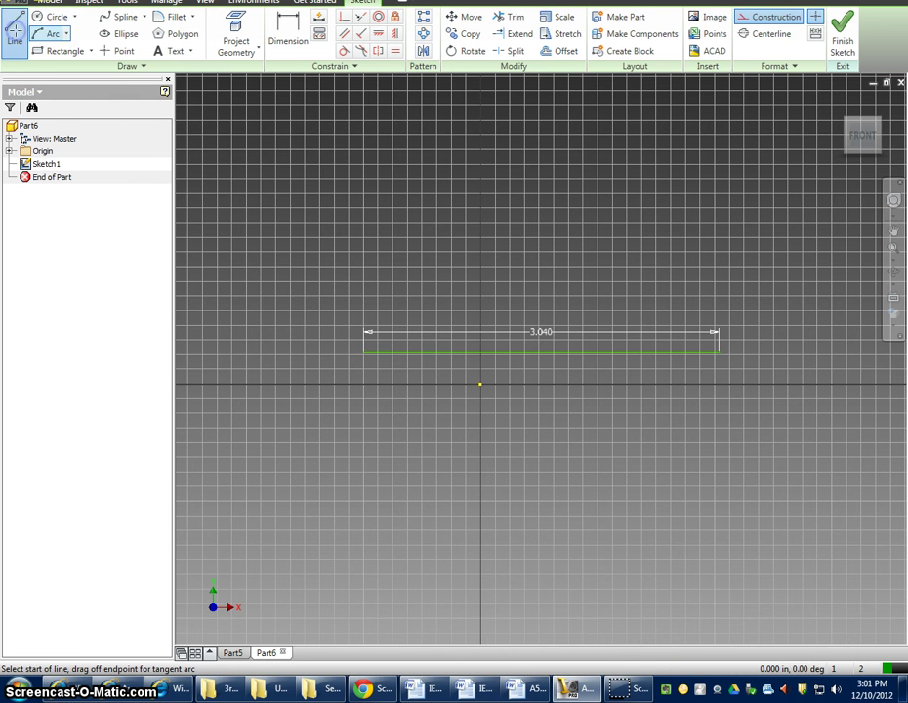
left_click(364, 352)
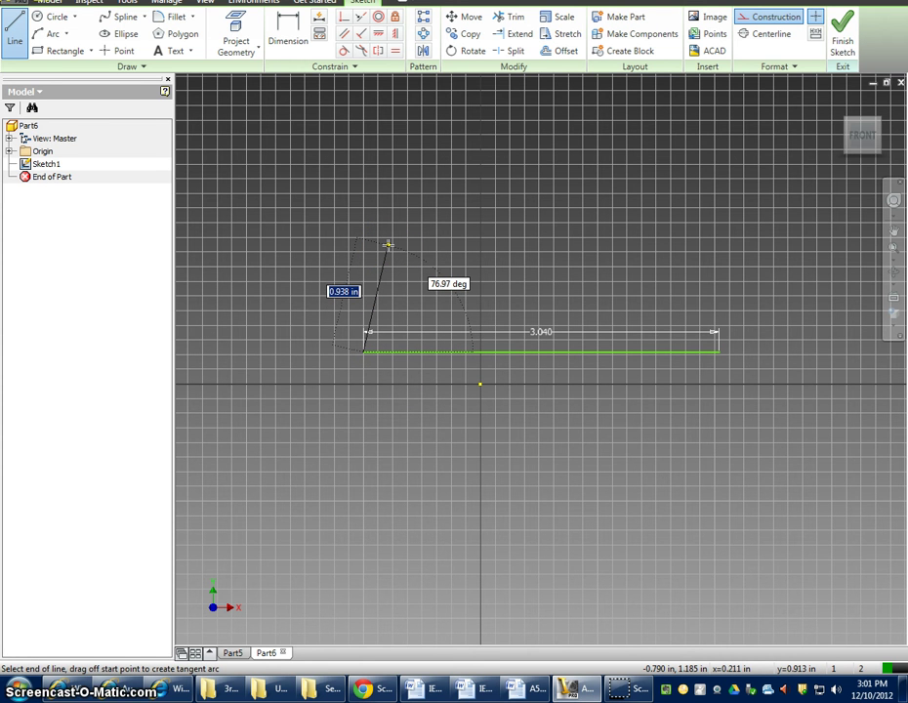
left_click_drag(388, 245, 387, 248)
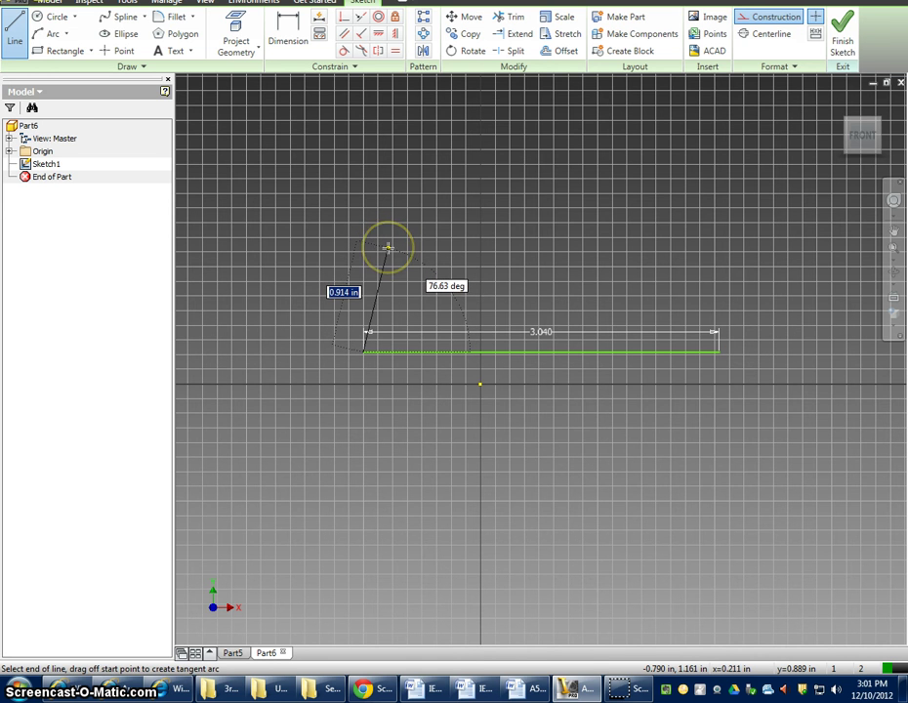
left_click(388, 248)
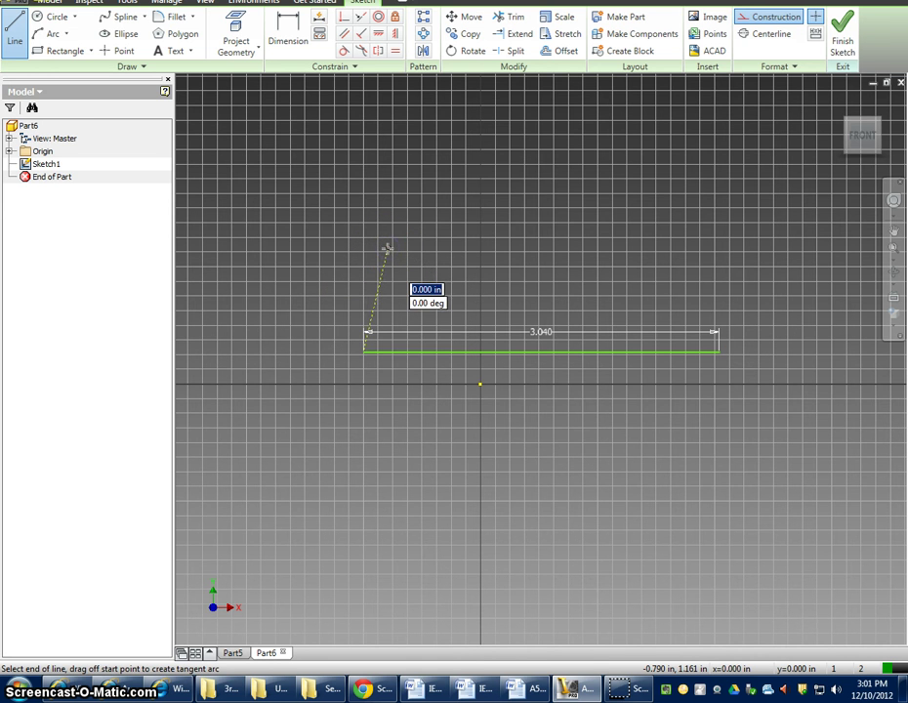
right_click(387, 250)
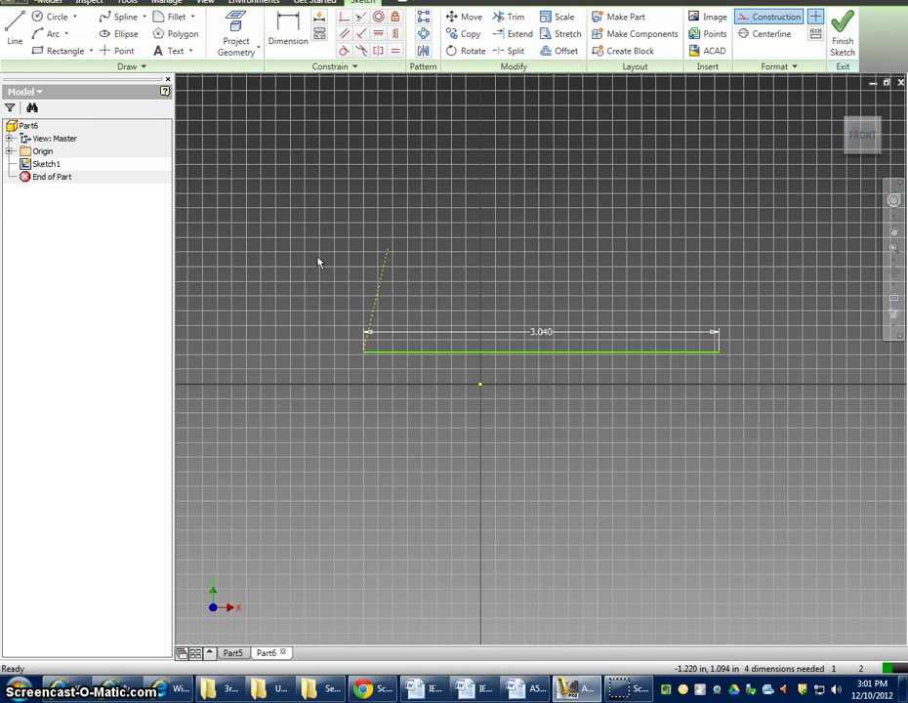
left_click(288, 39)
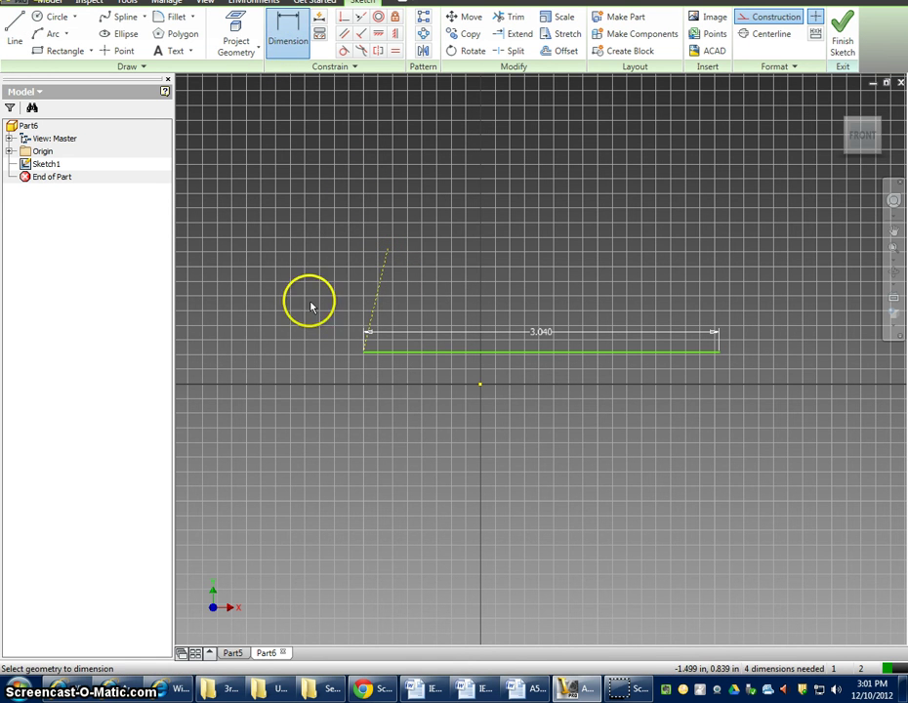
- Dimension the slanted line's height to .640
left_click(380, 288)
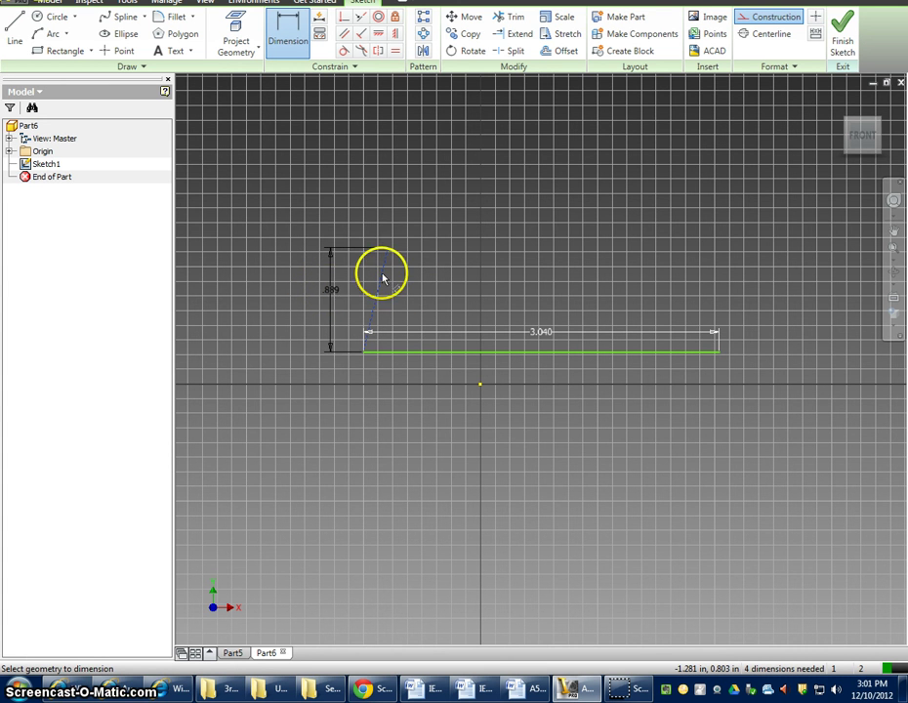
left_click(330, 298)
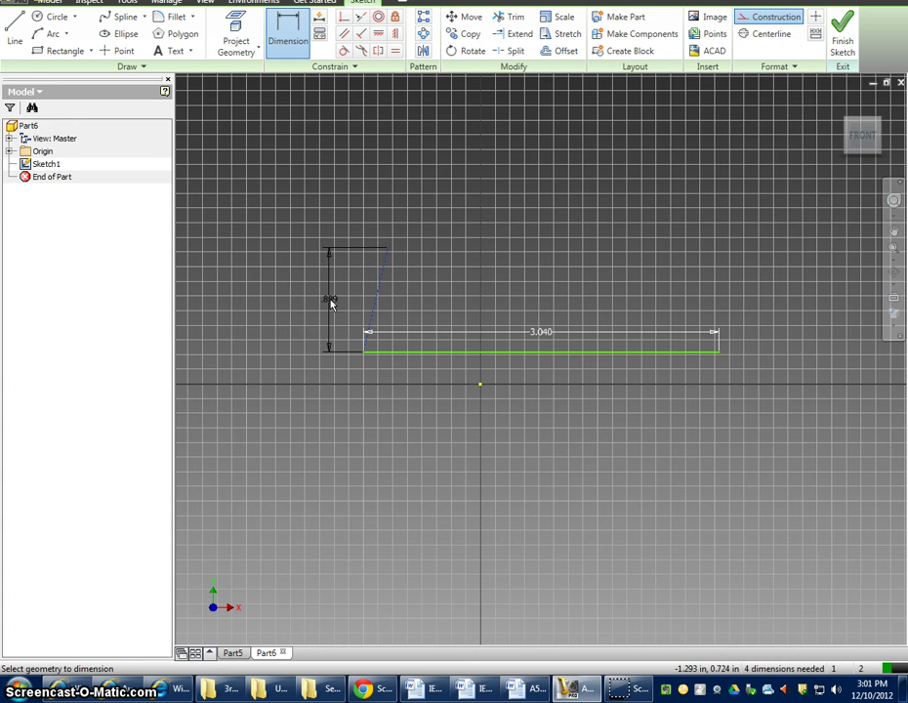
left_click(330, 303)
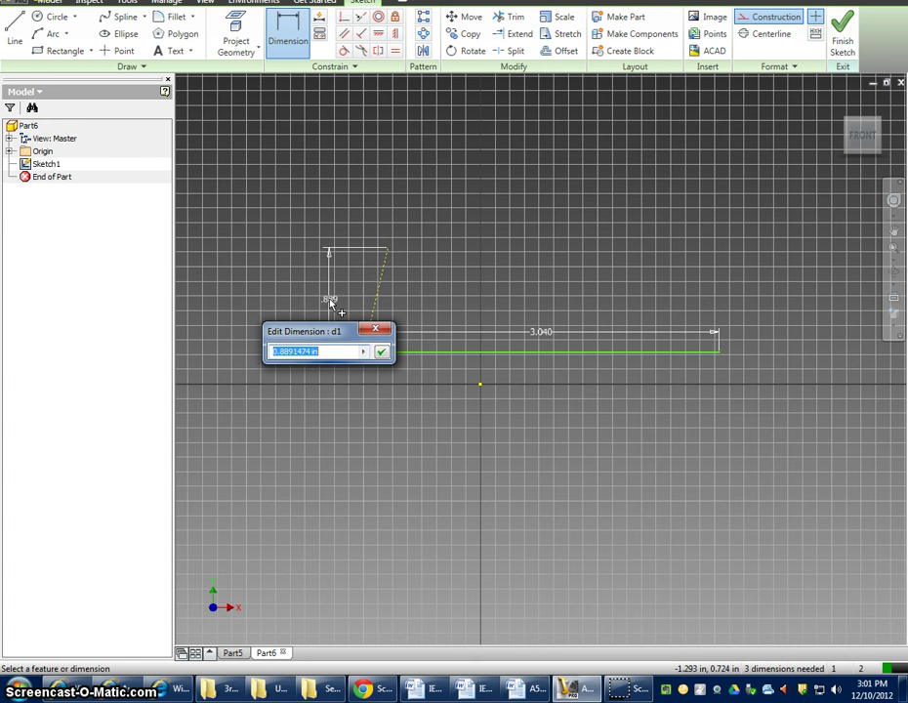
type(".64")
key("Return")
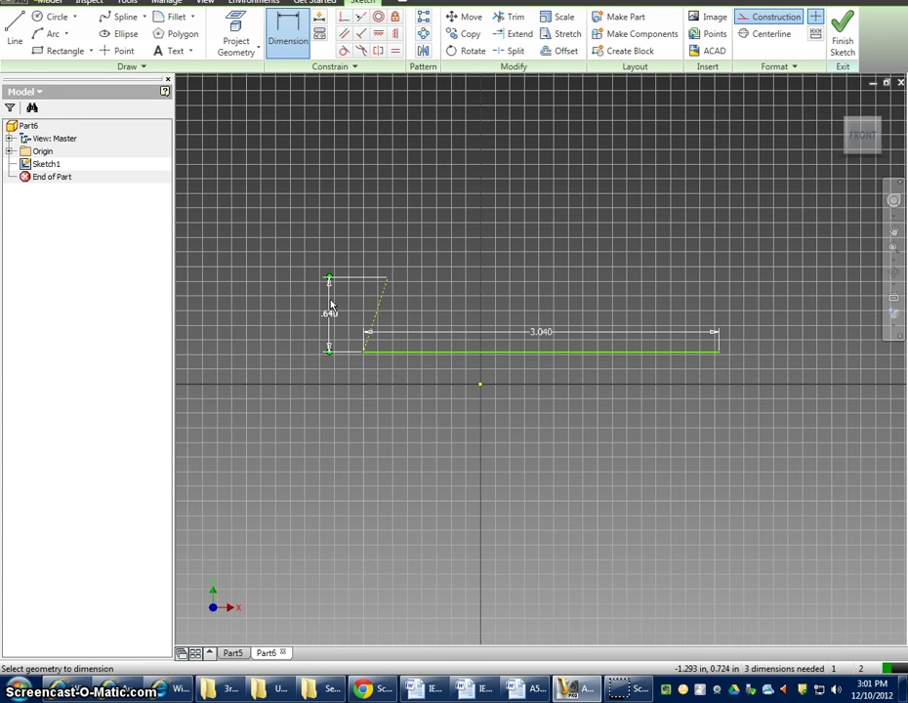
mouse_move(330, 305)
left_mouse_down()
mouse_move(396, 300)
mouse_move(380, 310)
left_mouse_up()
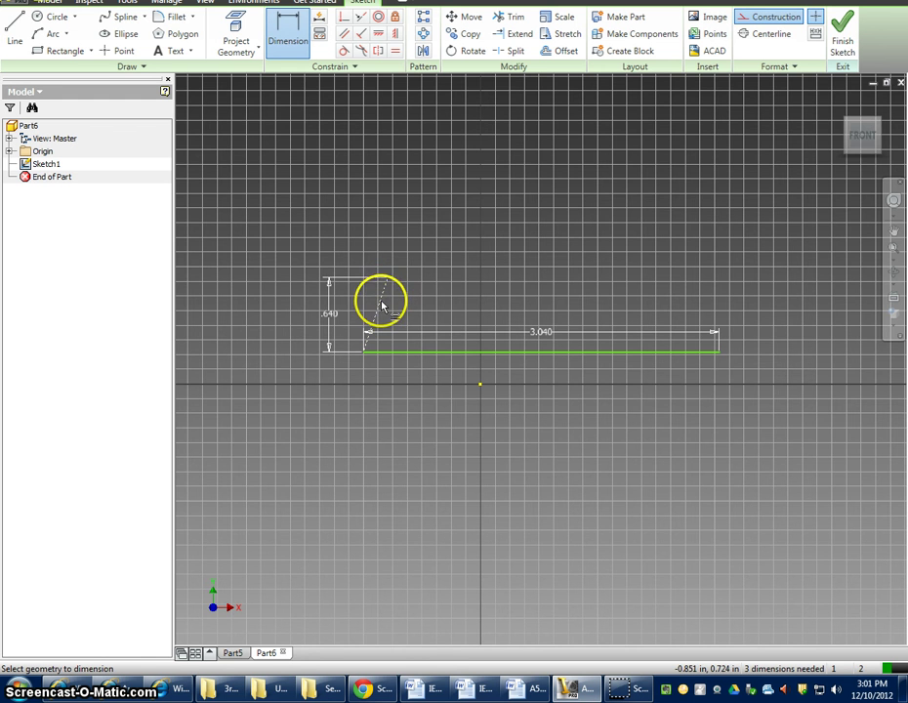
scroll(394, 285, "up", 2)
scroll(393, 285, "down", 5)
scroll(394, 285, "down", 3)
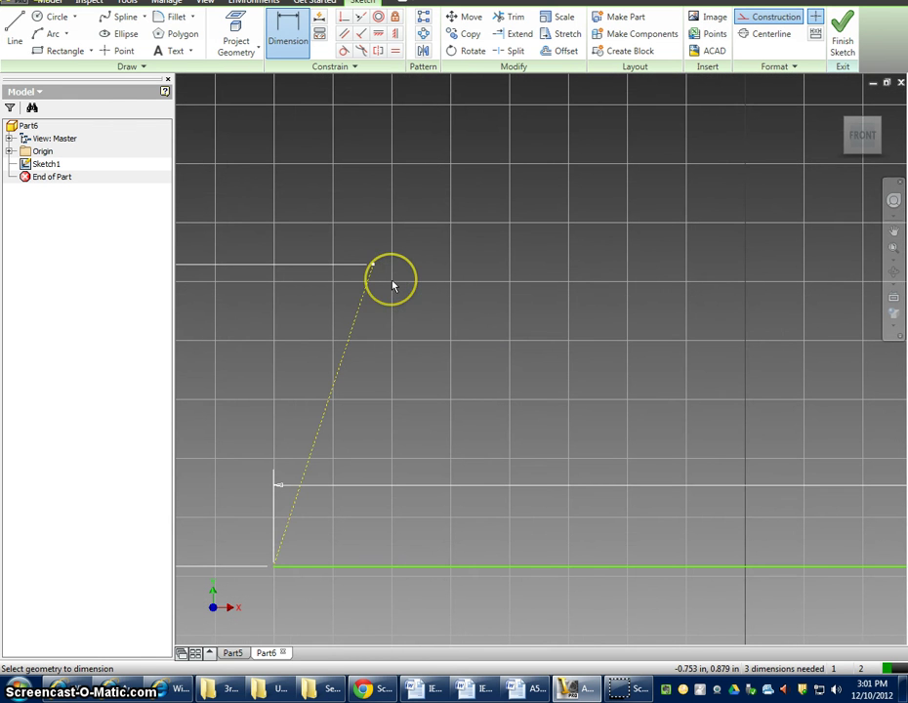
- Dimension the slanted line's horizontal offset to .030 (3.040-3.010)
left_click(273, 567)
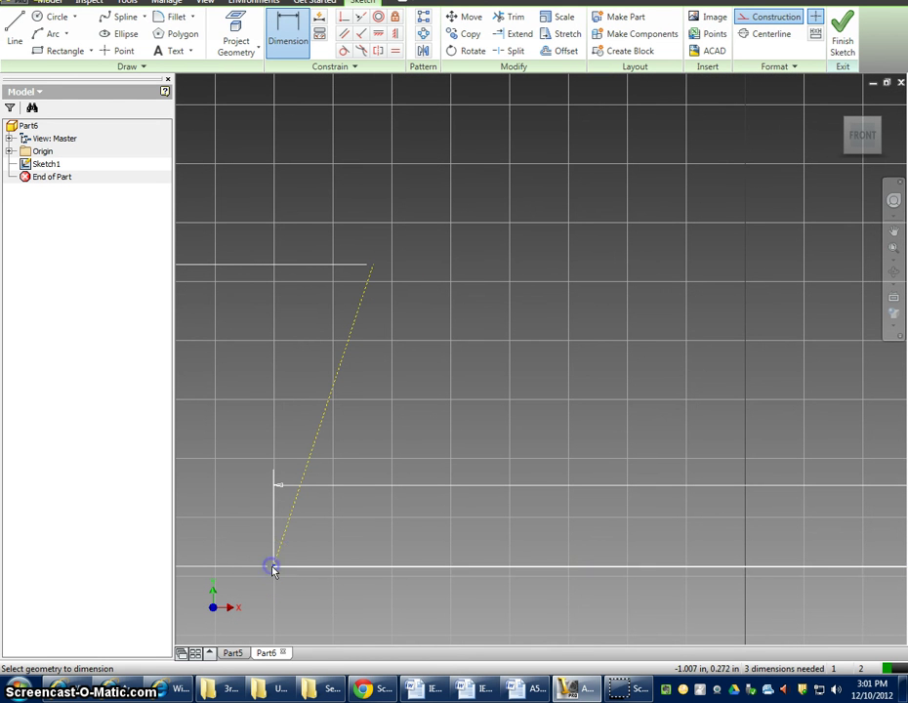
left_click(372, 266)
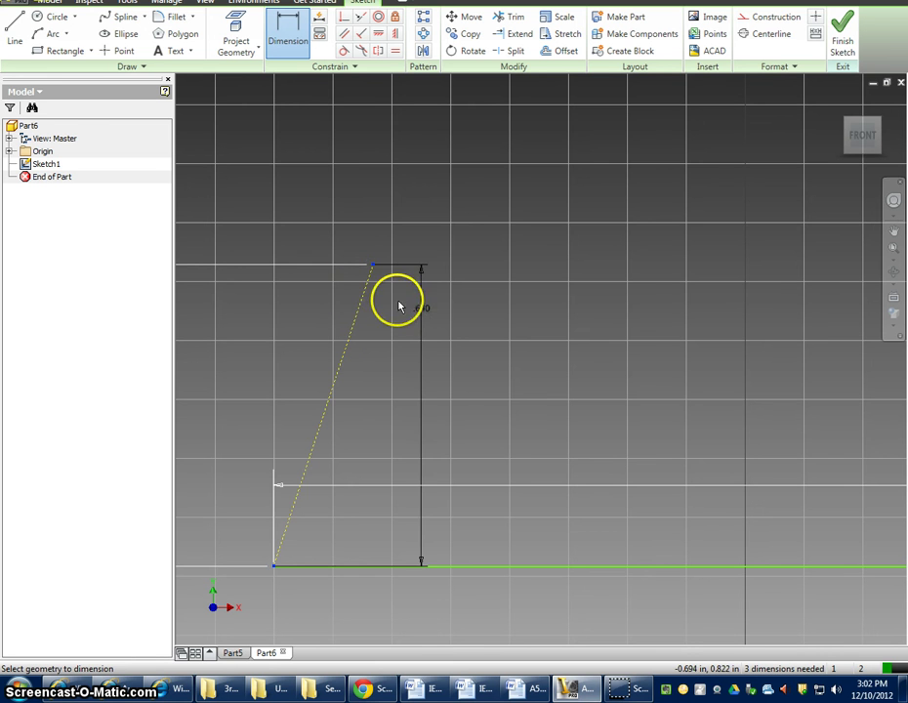
scroll(436, 361, "up", 2)
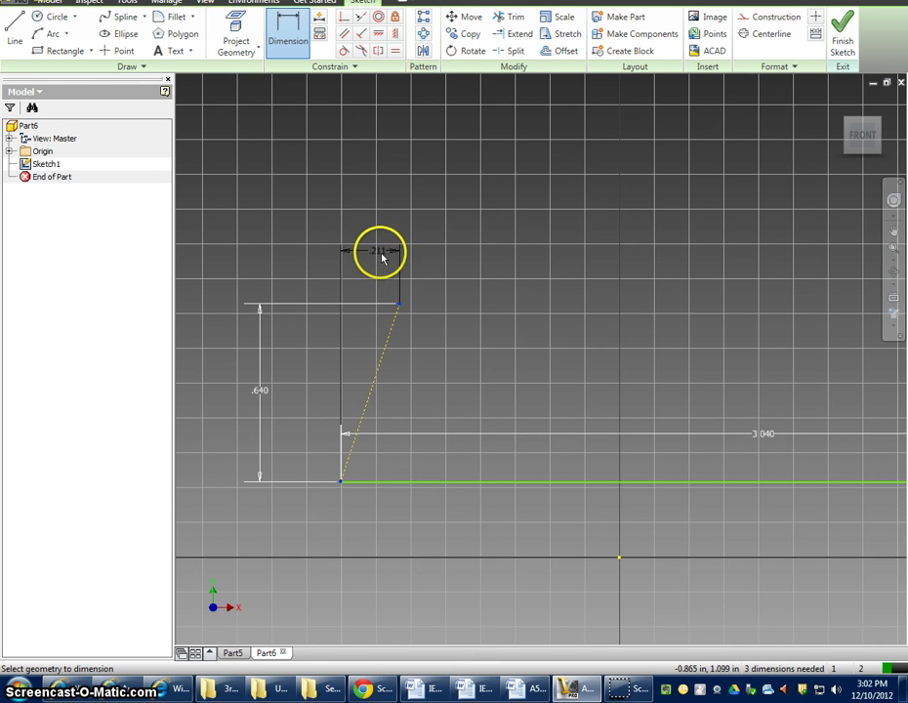
left_click(375, 246)
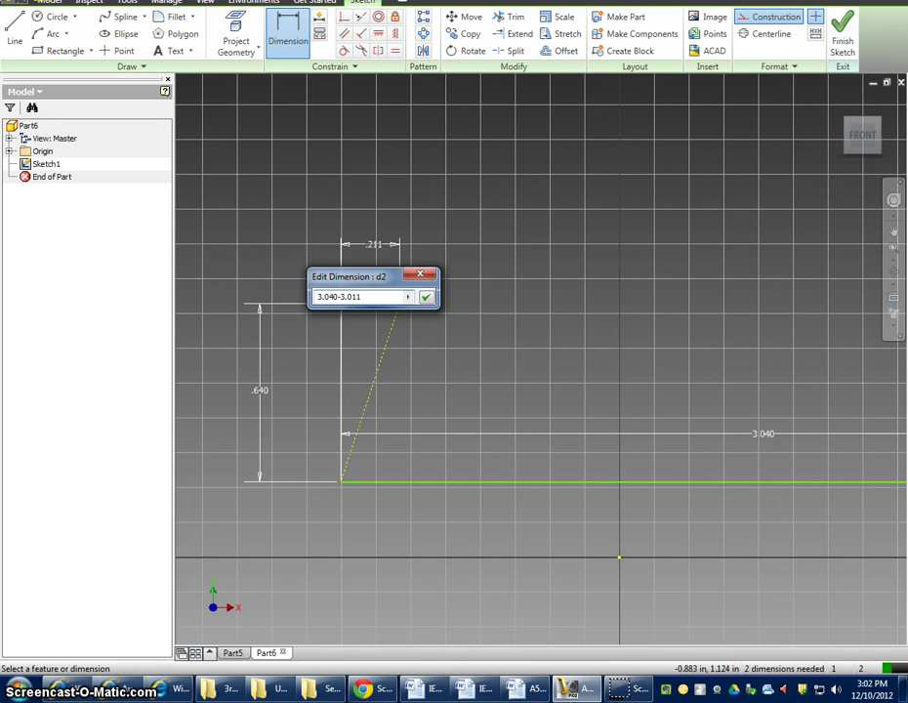
left_click(426, 297)
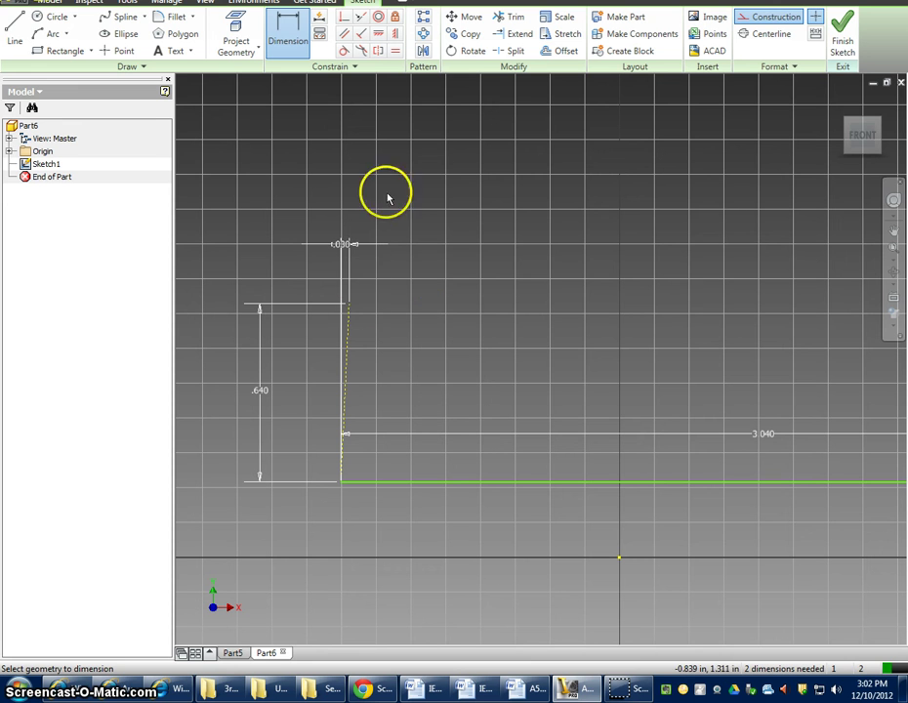
double_click(341, 245)
left_click(392, 299)
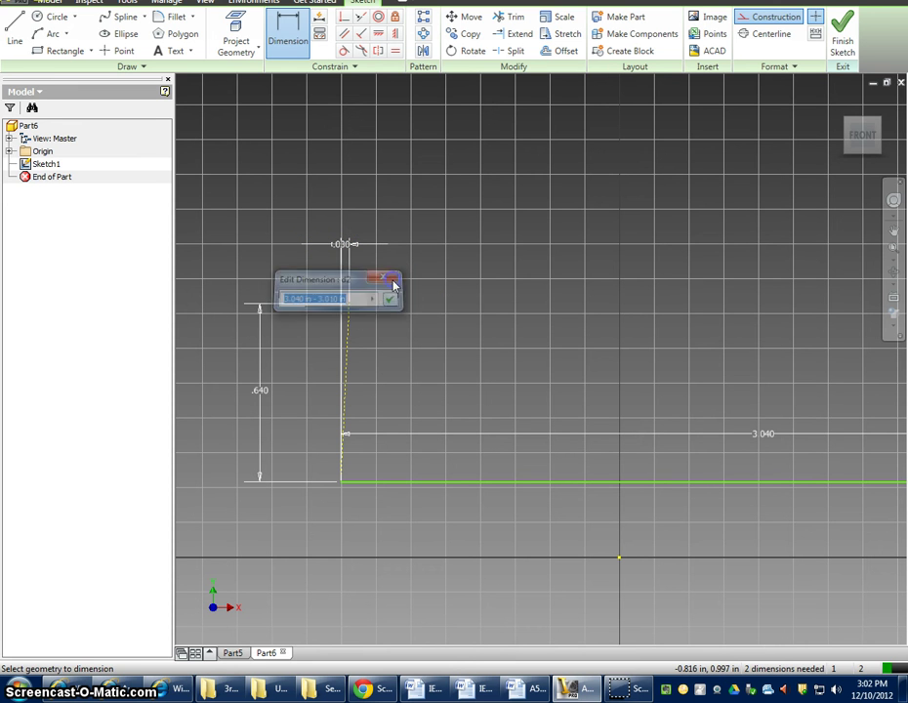
left_click(543, 336)
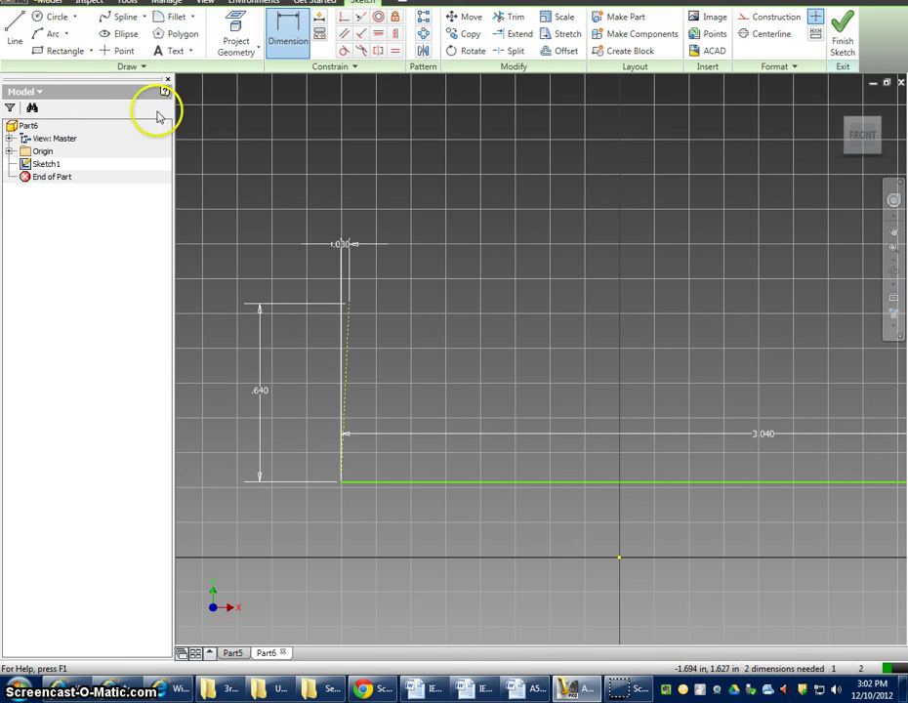
- Draw a three-point arc from the slanted line's base to its top, bowing left
left_click(66, 33)
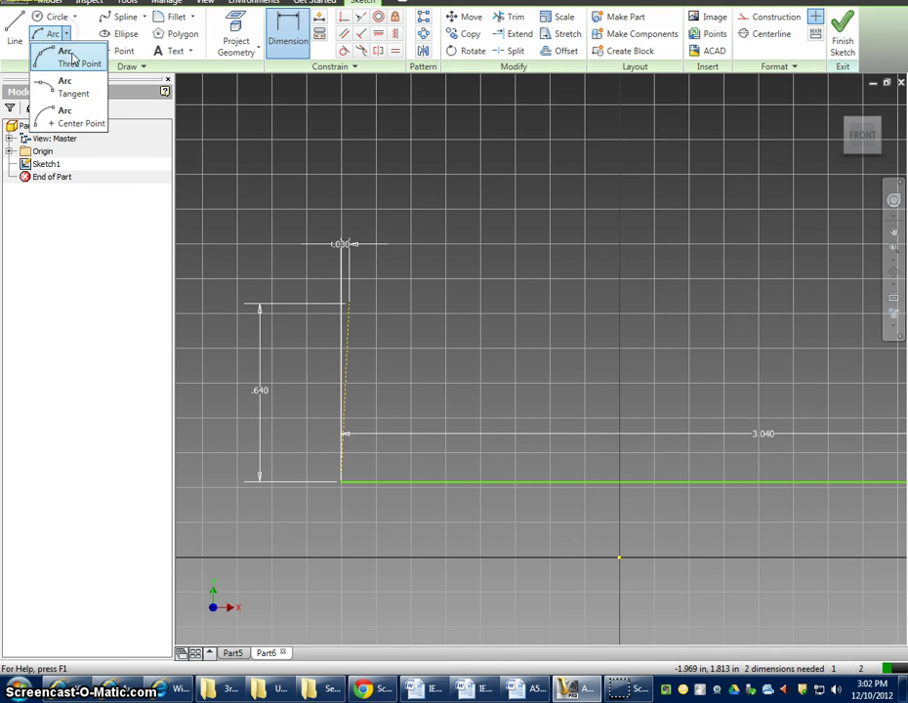
left_click(75, 62)
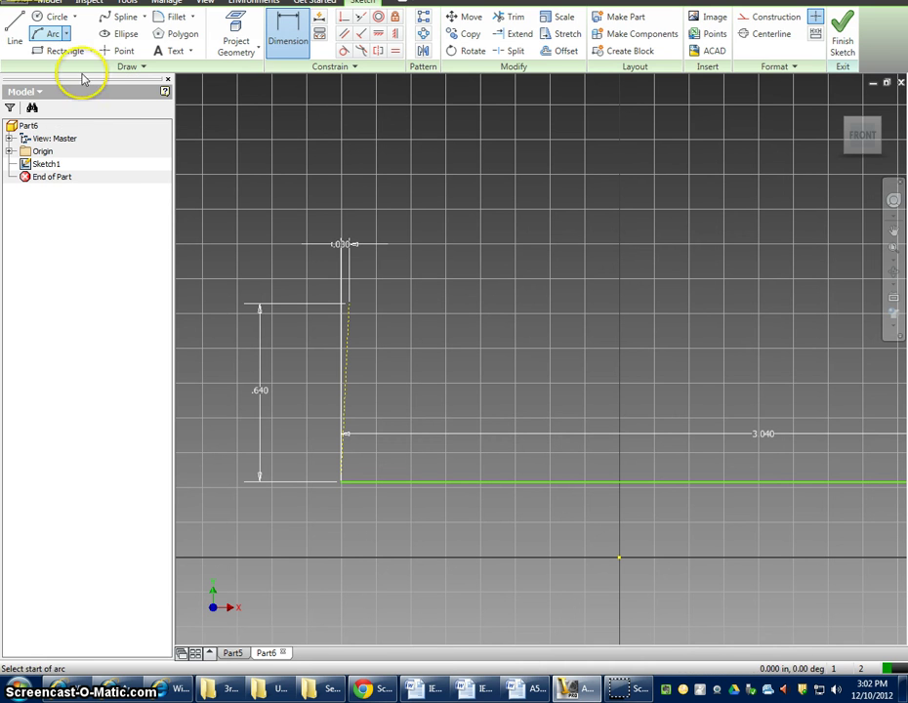
left_click(526, 690)
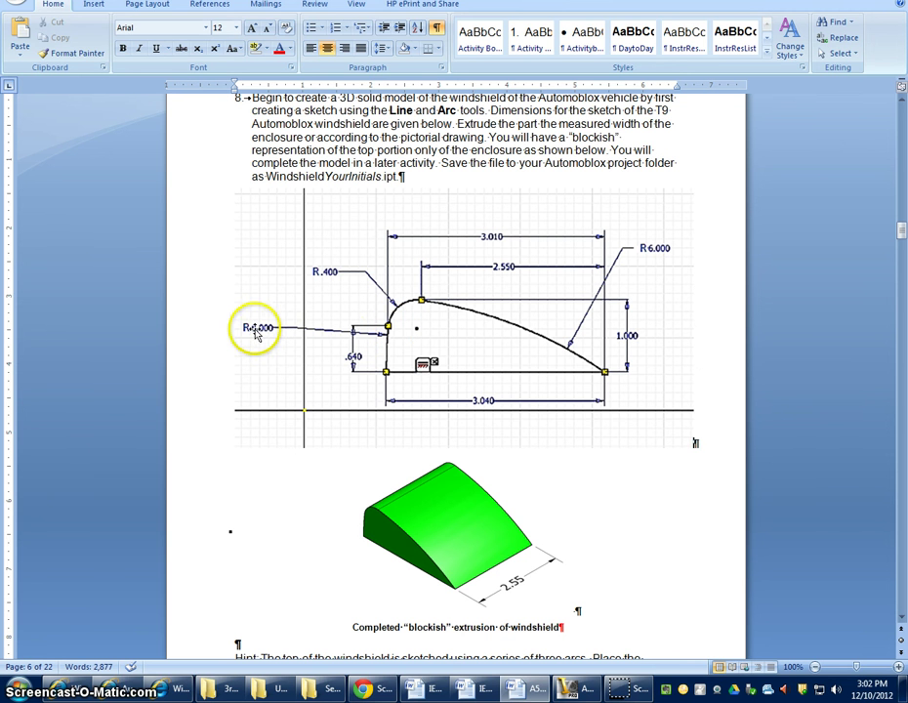
left_click(566, 689)
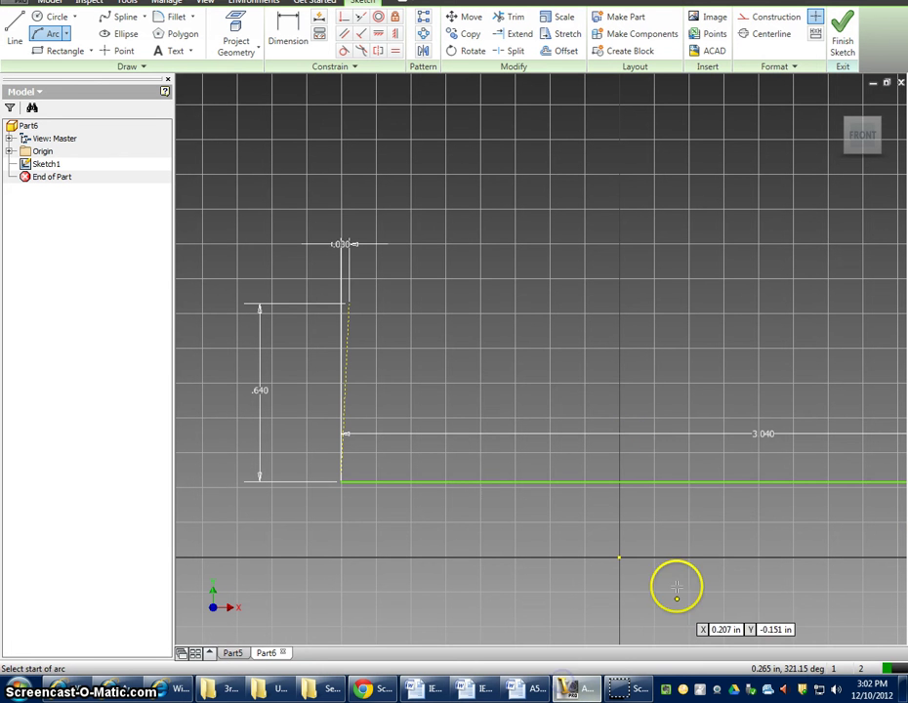
left_click(341, 481)
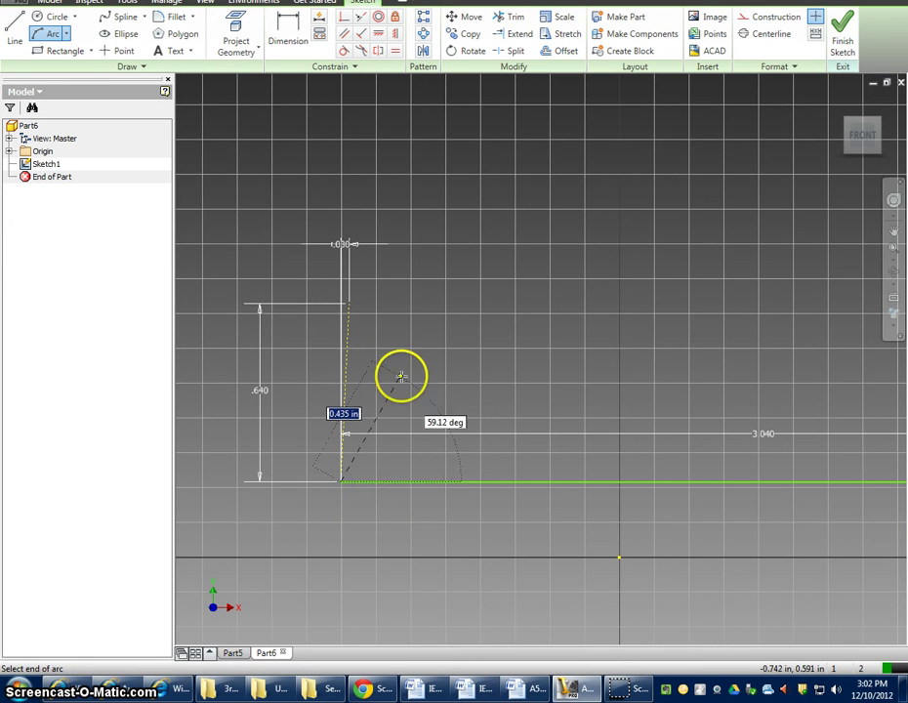
left_click(349, 305)
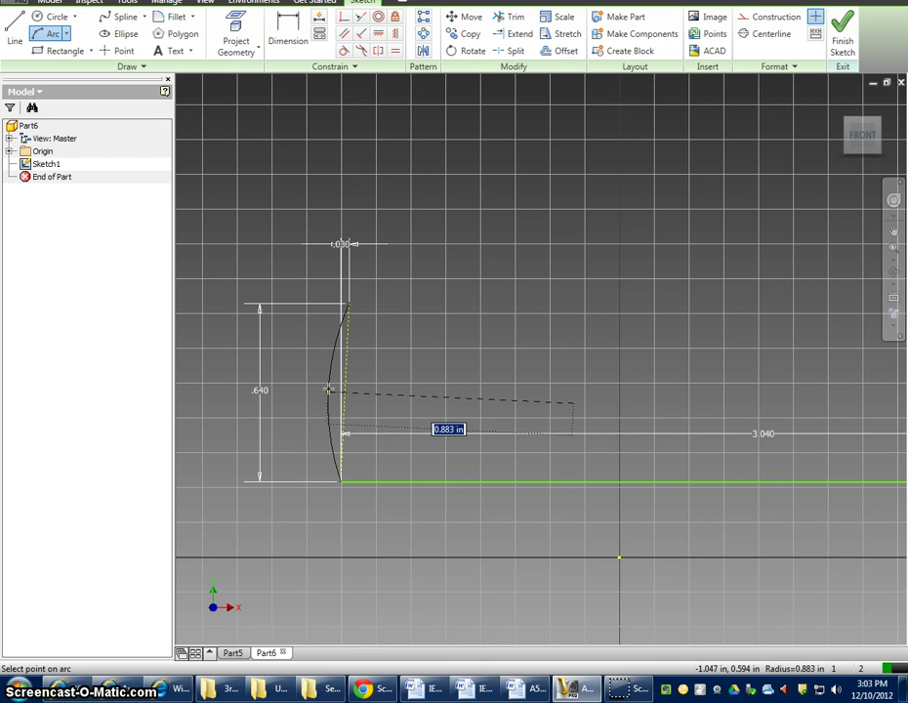
left_click(329, 389)
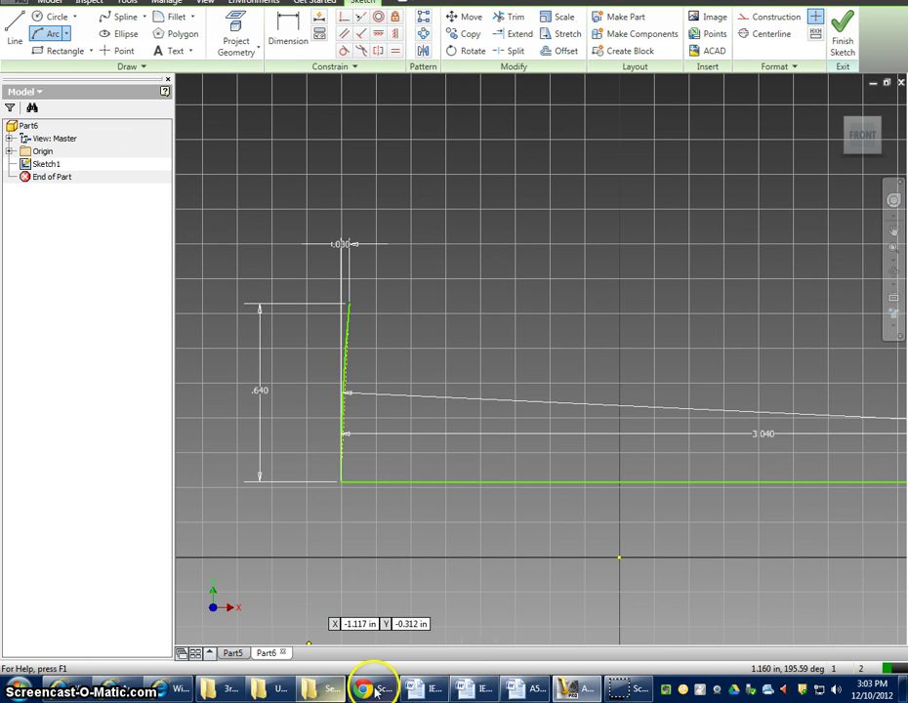
left_click(516, 689)
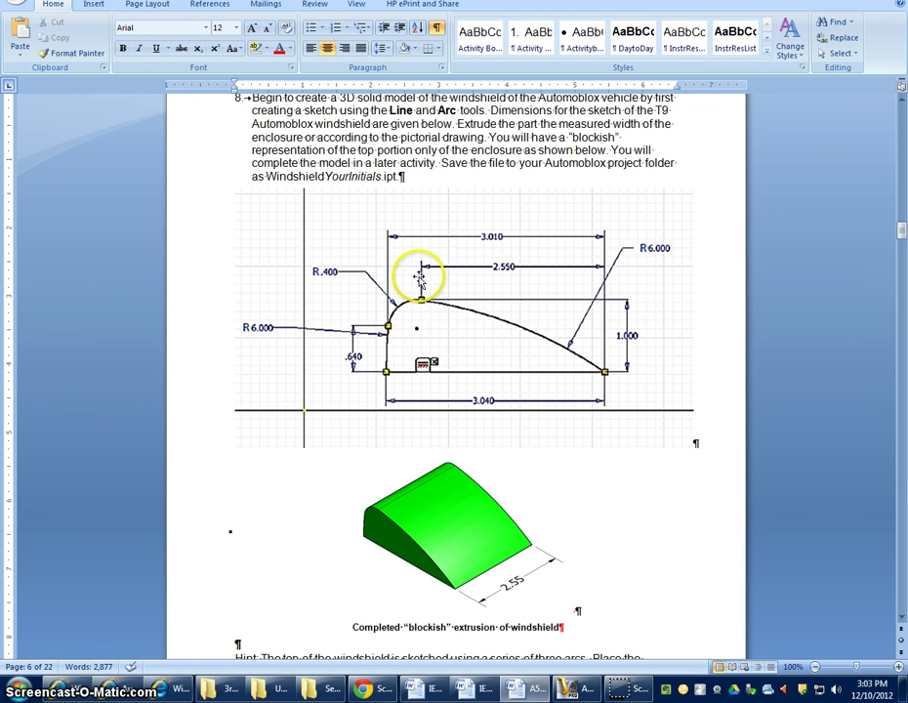
left_click(575, 689)
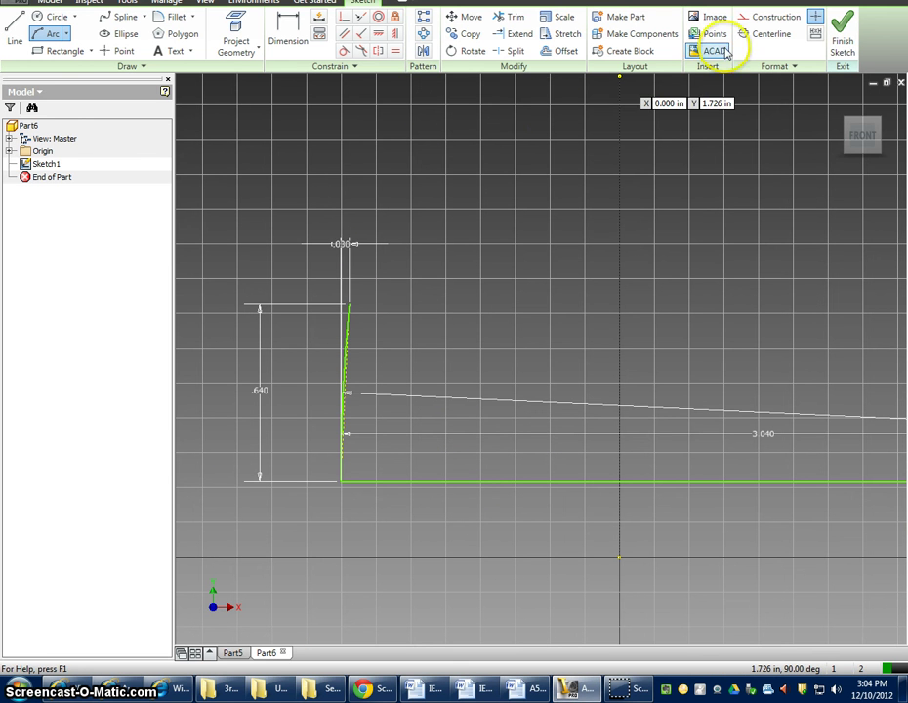
- Draw a construction diagonal from the left edge's top up to the right
left_click(781, 18)
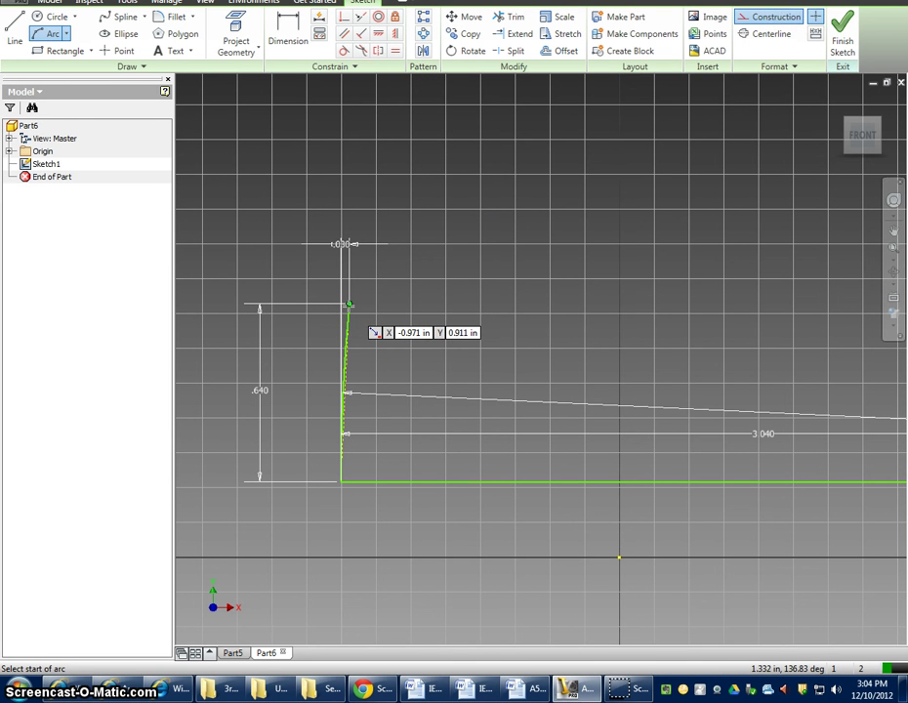
left_click(13, 22)
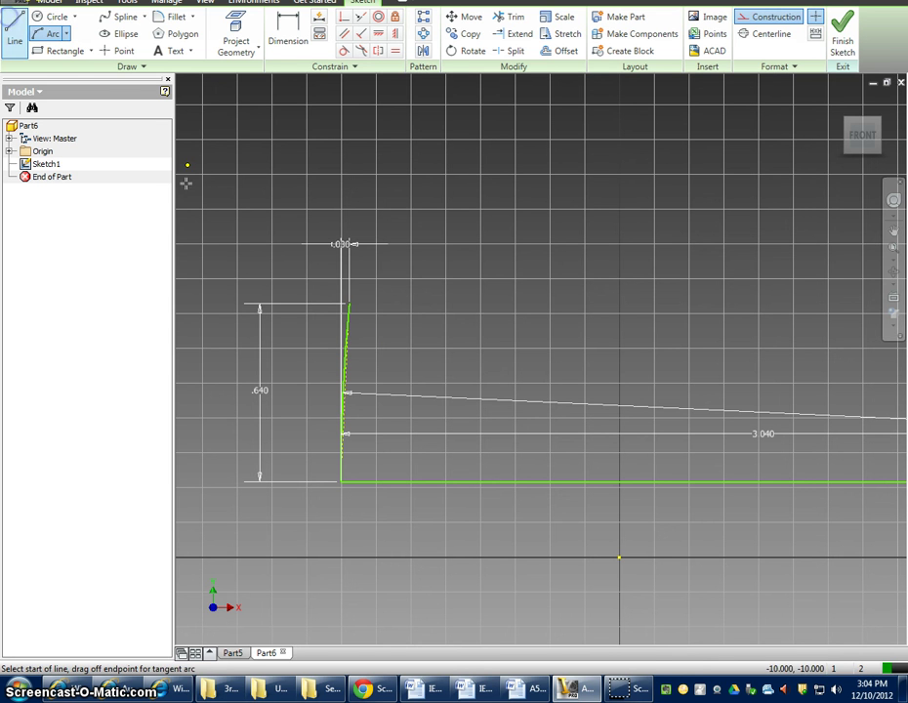
left_click(351, 306)
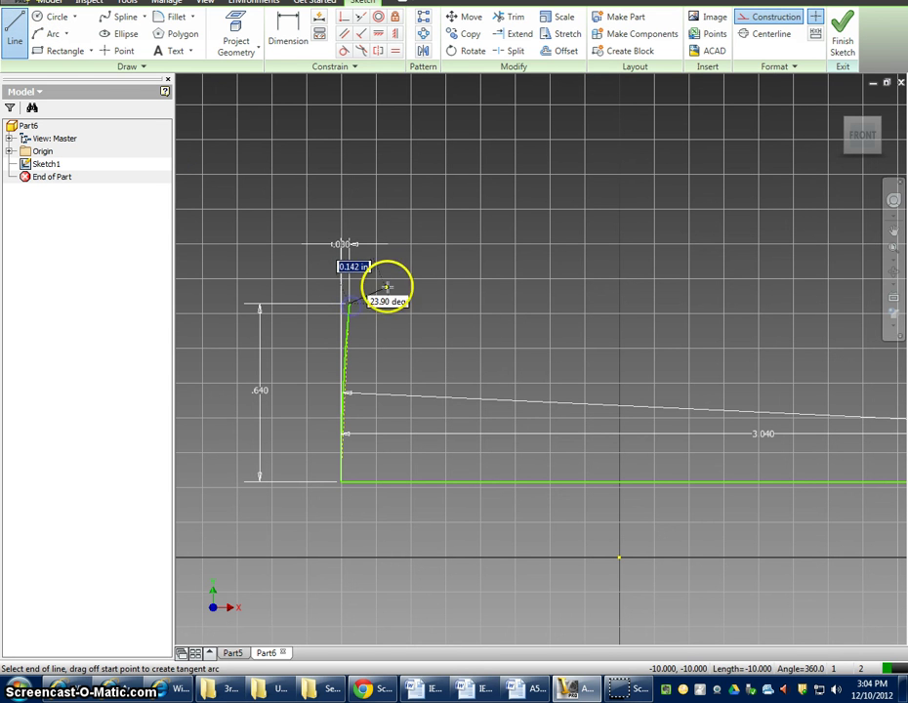
left_click(446, 206)
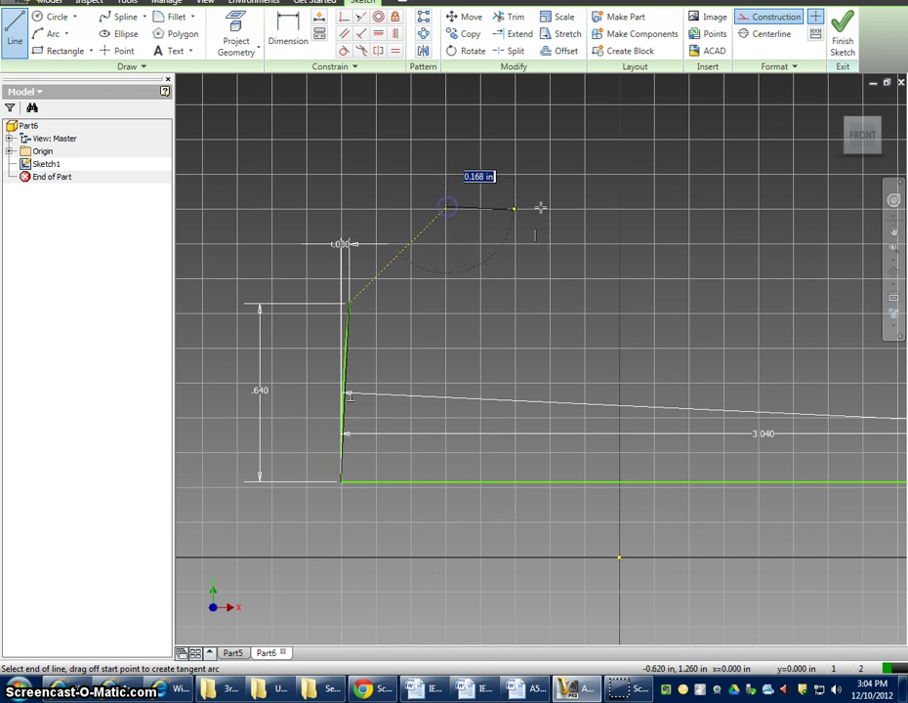
right_click(547, 263)
left_click(462, 266)
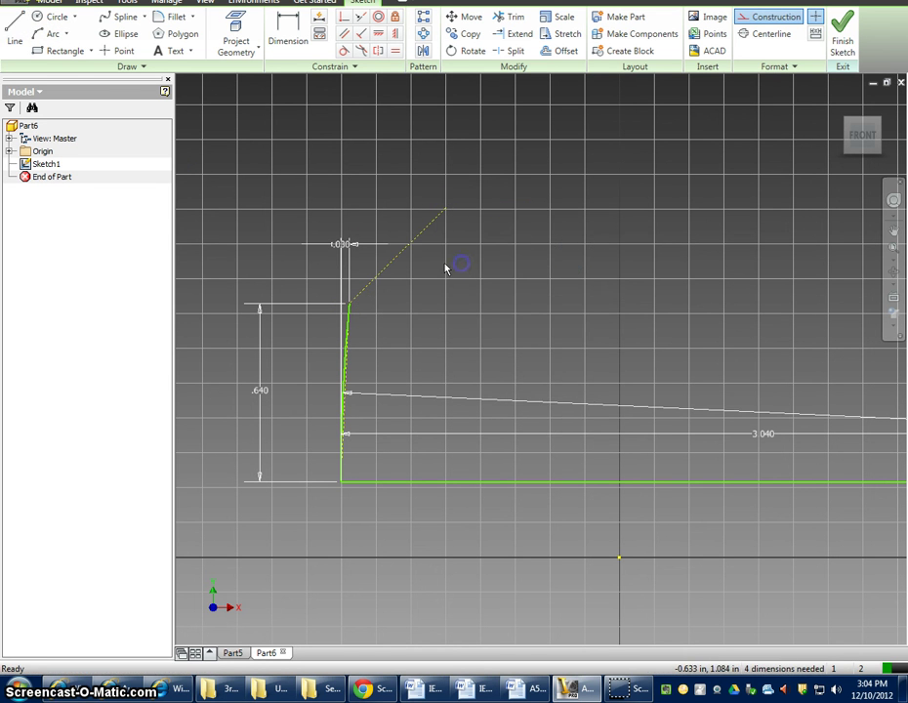
- Dimension the diagonal .460 across and .360 high, and make it construction geometry
left_click(289, 37)
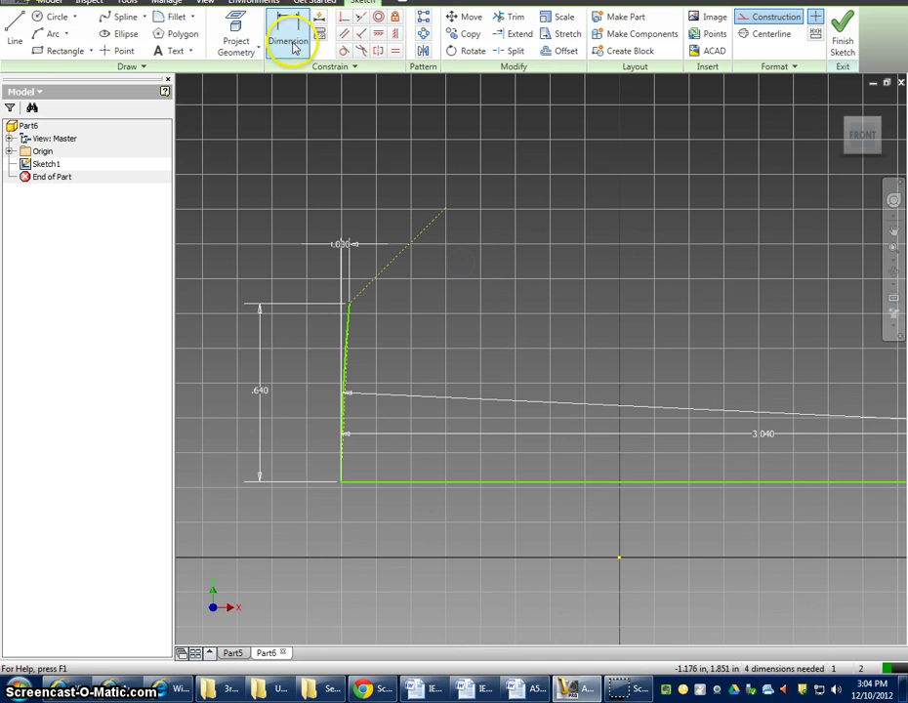
left_click(446, 206)
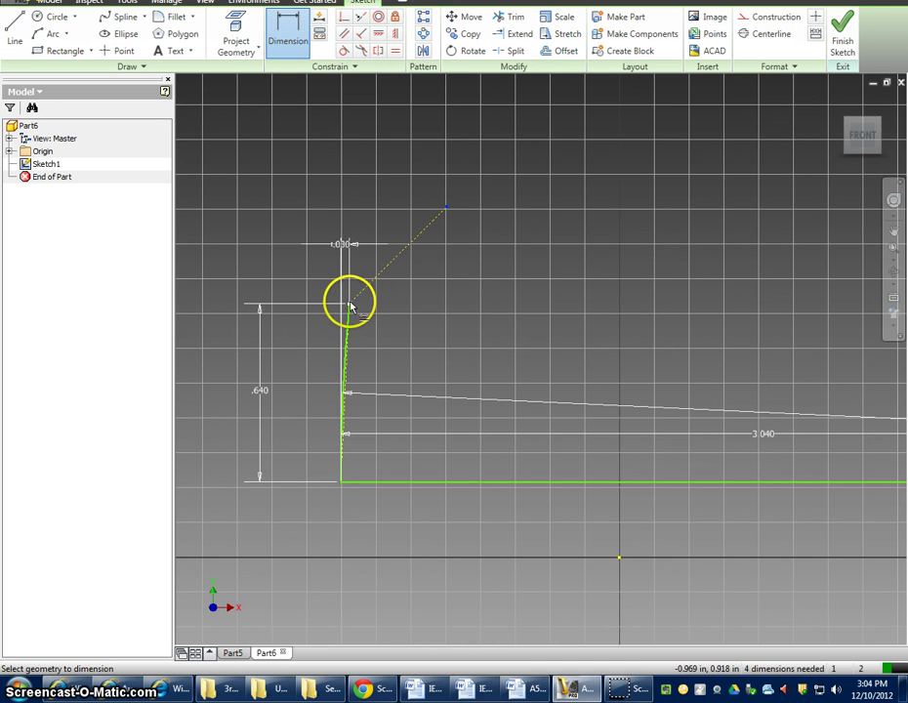
left_click(503, 127)
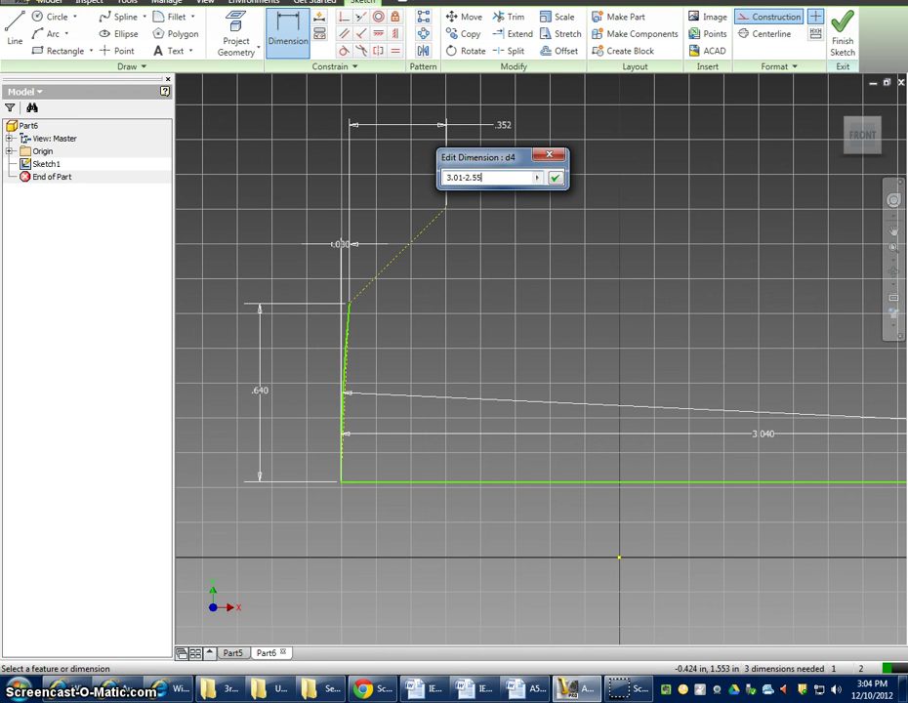
key("Return")
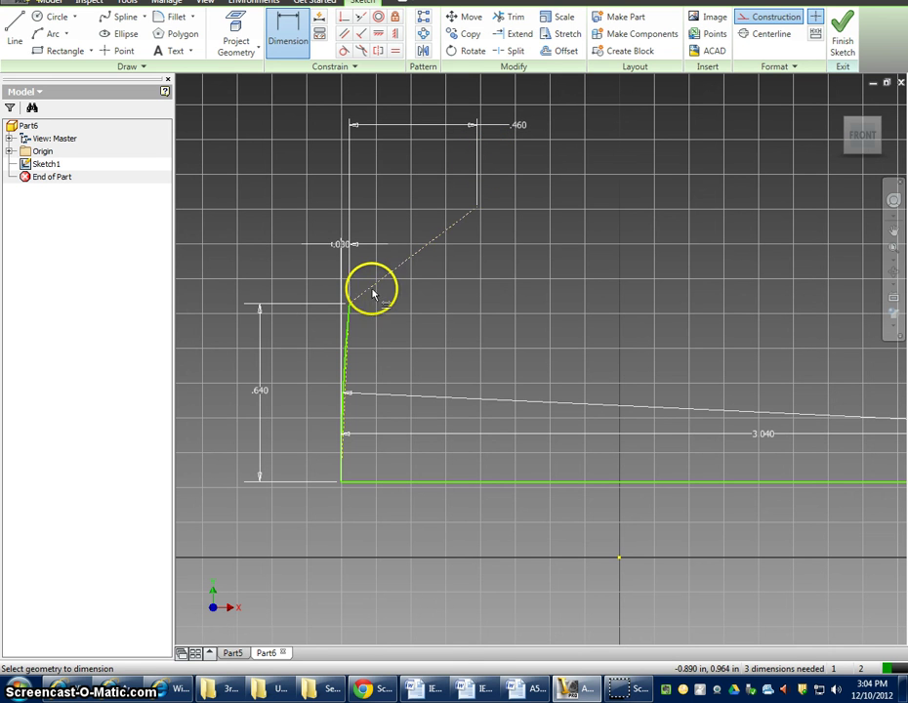
left_click(474, 213)
left_click(300, 234)
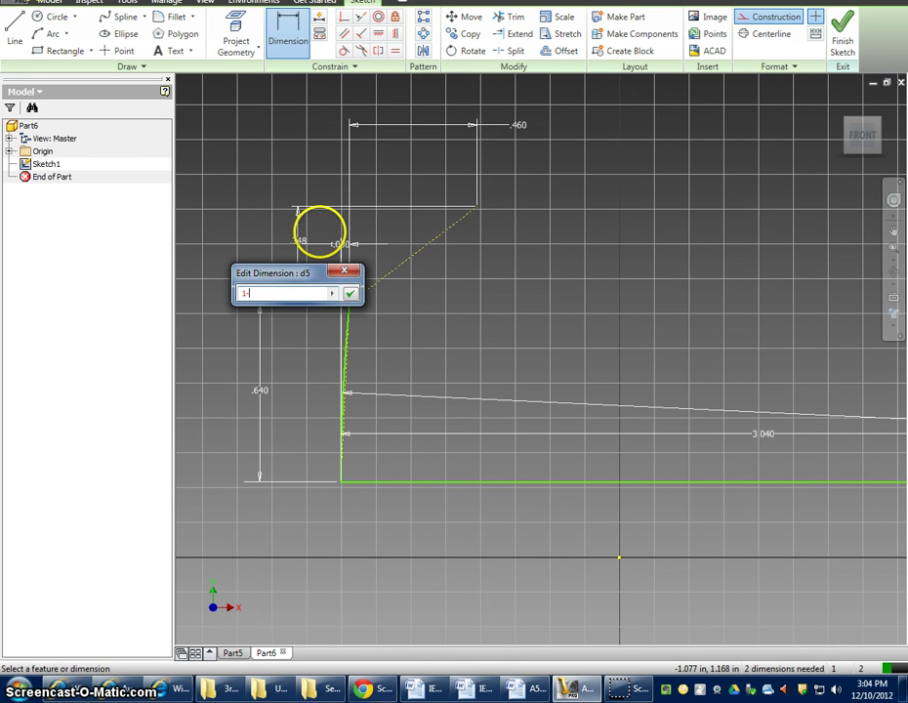
key("Return")
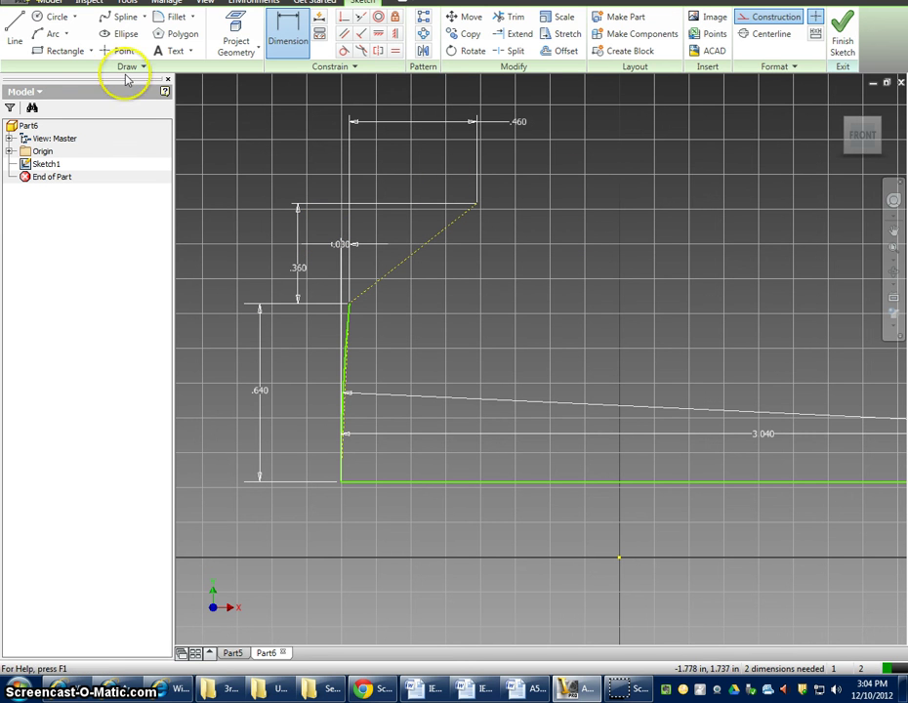
left_click(762, 20)
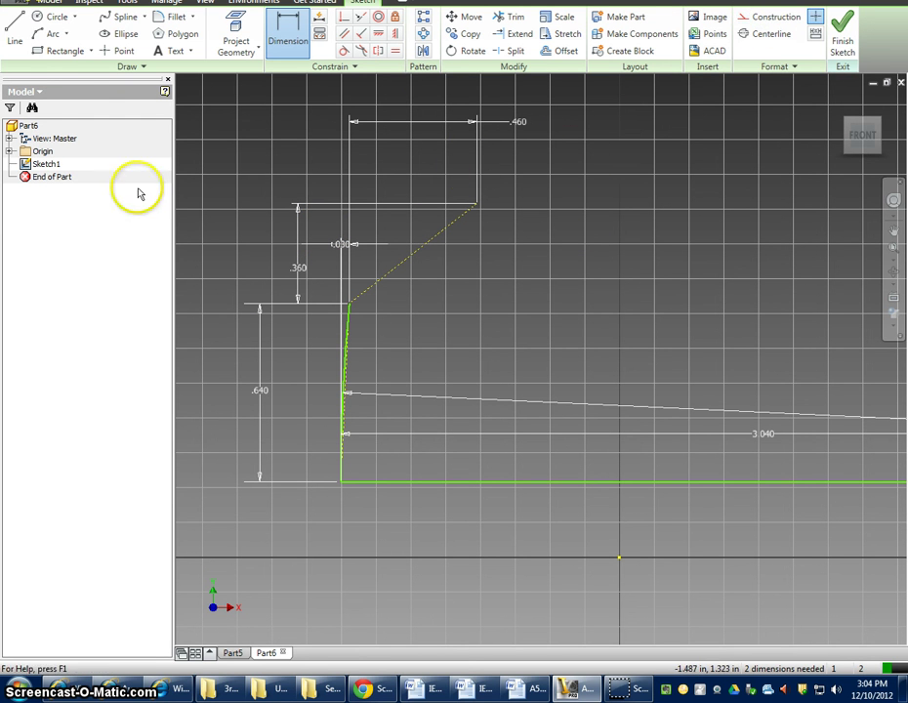
- Draw a 0.400 in radius arc from the left line's top to the upper corner
left_click(40, 32)
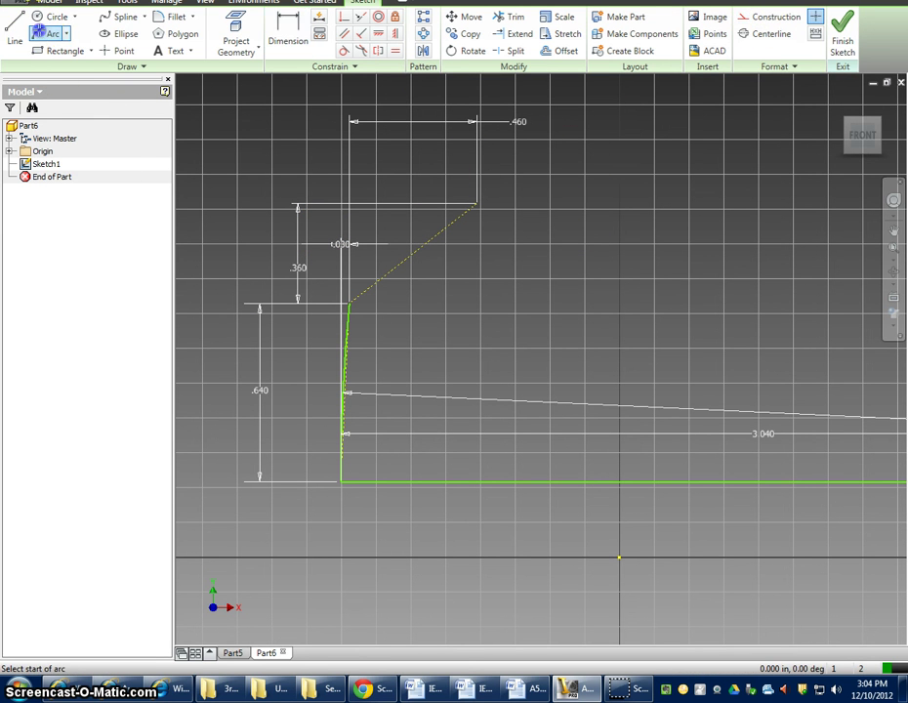
left_click(349, 301)
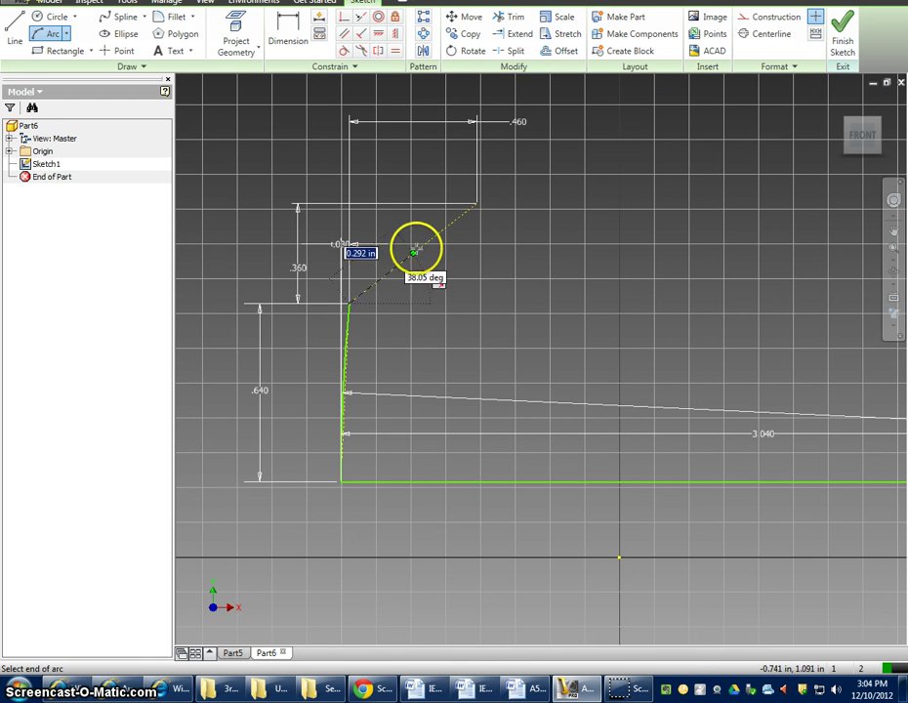
left_click(476, 203)
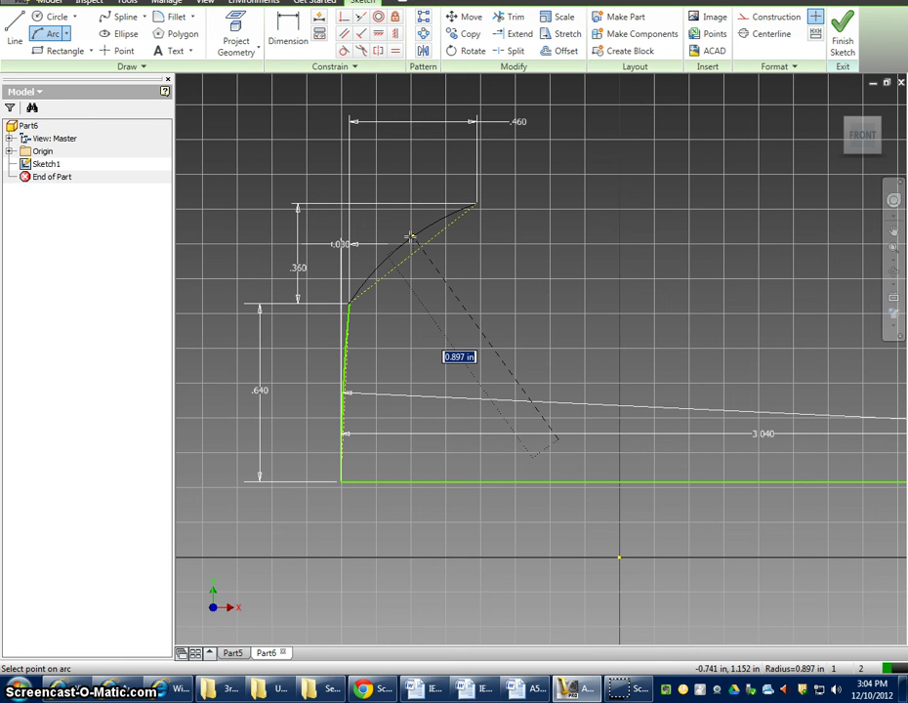
left_click(408, 226)
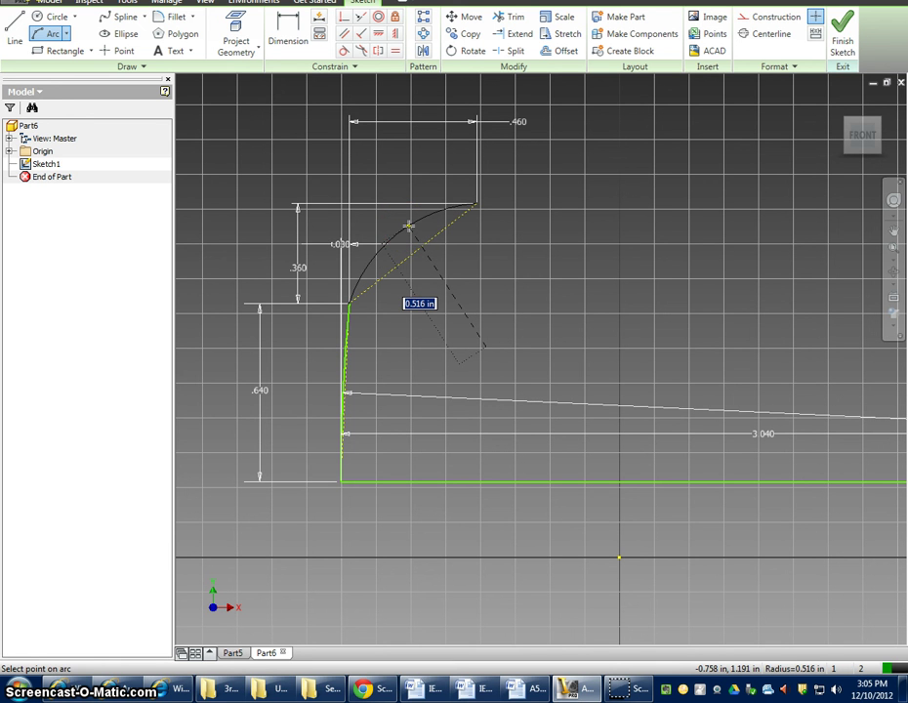
mouse_move(408, 226)
left_mouse_down()
mouse_move(383, 192)
mouse_move(392, 226)
left_mouse_up()
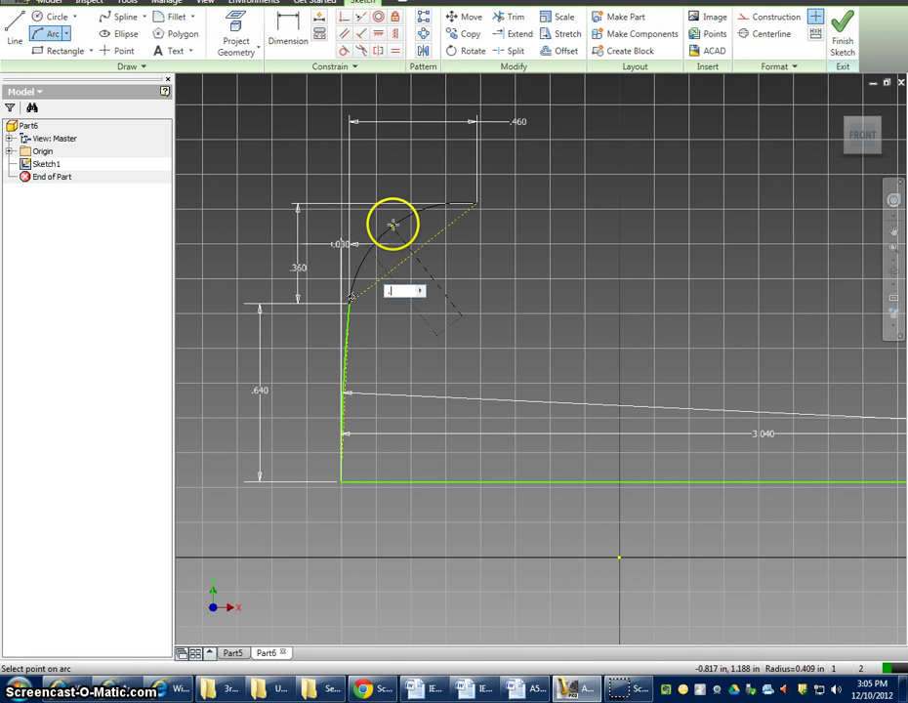
key("Return")
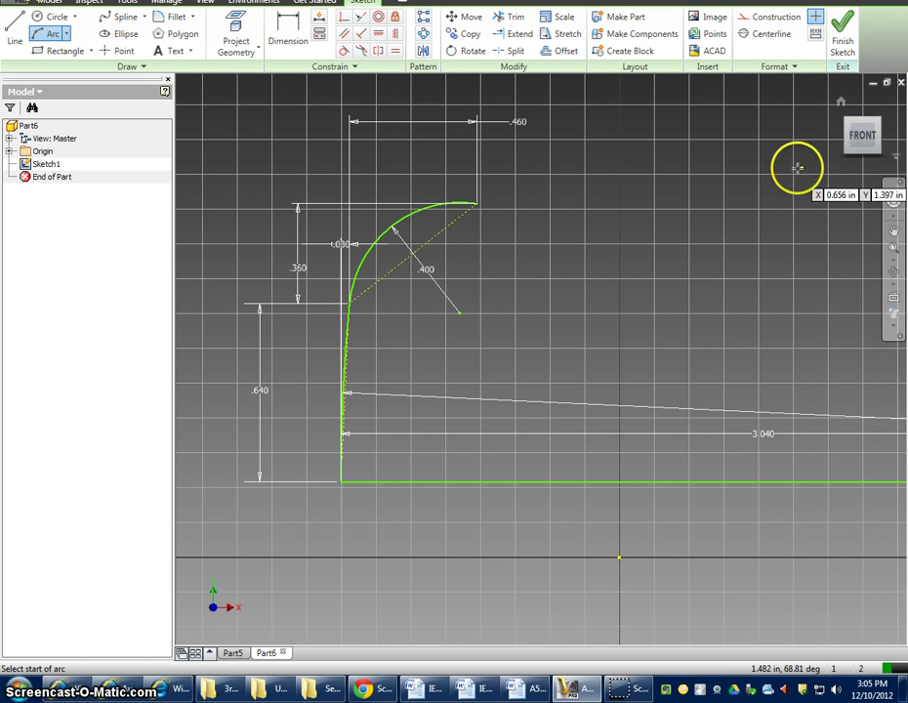
- Draw a radius 6 arc from the small arc's end to the base line's right end
left_click(862, 135)
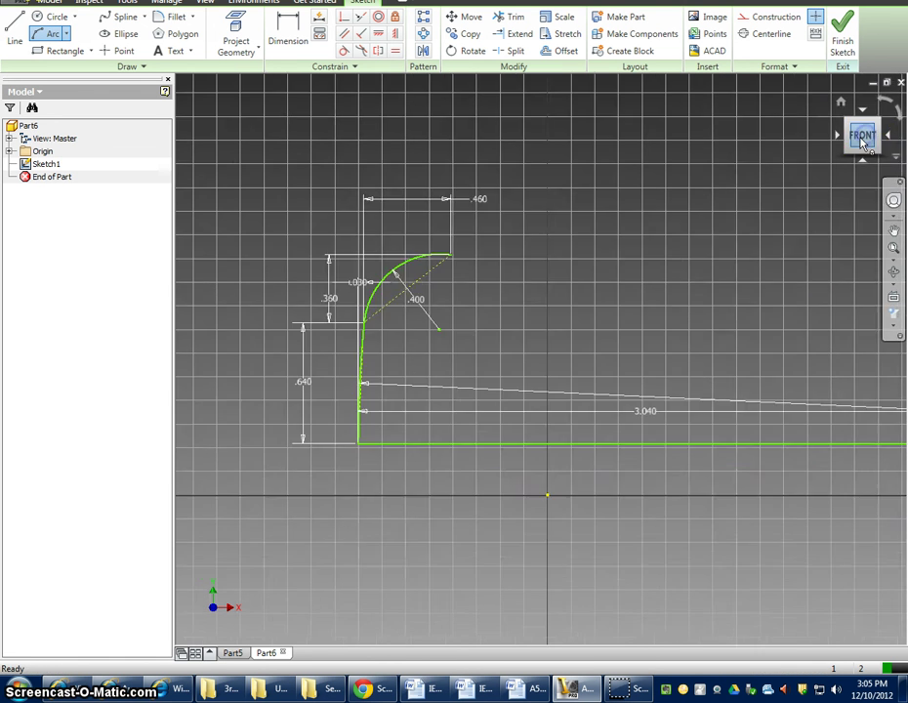
scroll(493, 349, "up", 4)
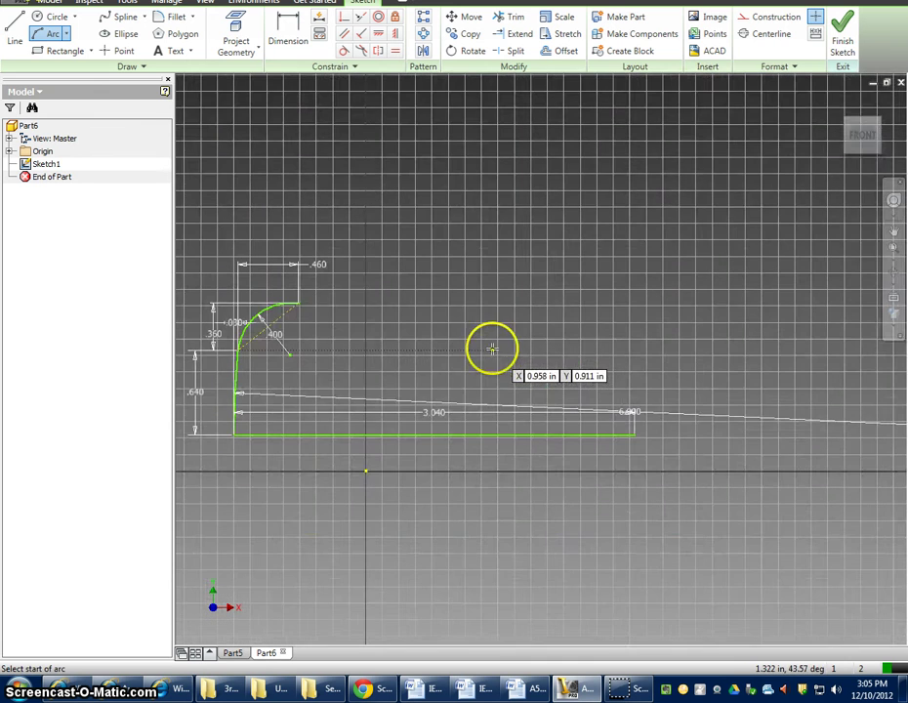
scroll(208, 325, "up", 2)
scroll(506, 385, "down", 2)
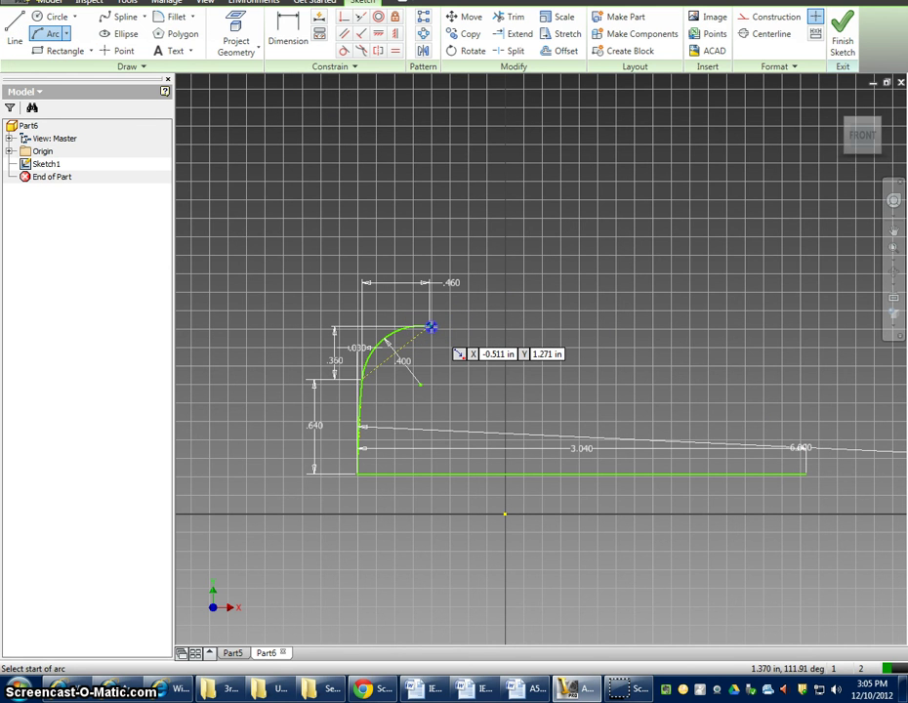
mouse_move(430, 327)
left_mouse_down()
mouse_move(744, 462)
mouse_move(806, 474)
left_mouse_up()
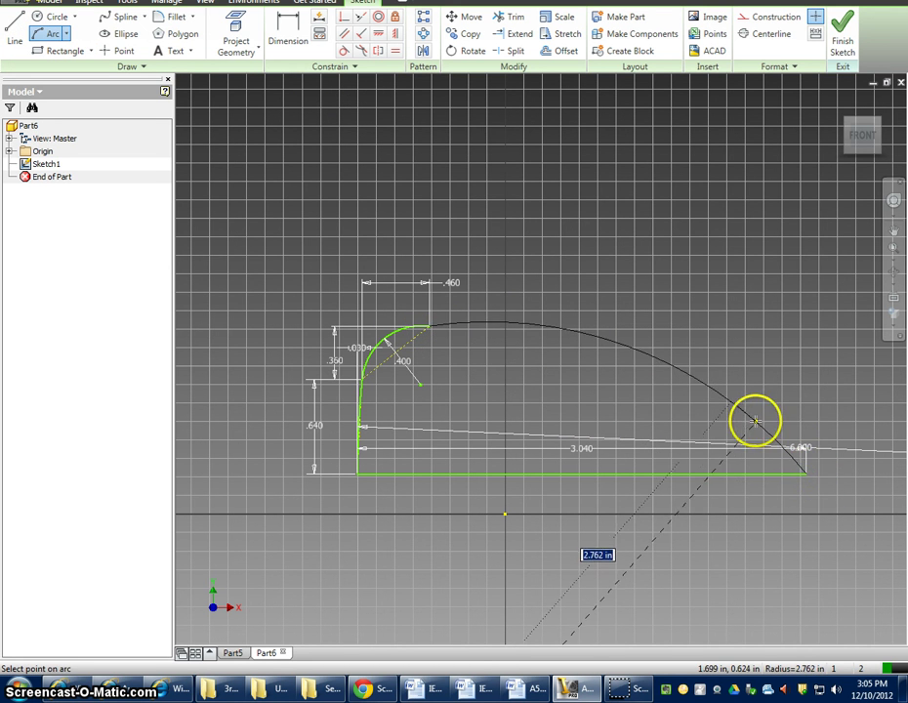
type("6")
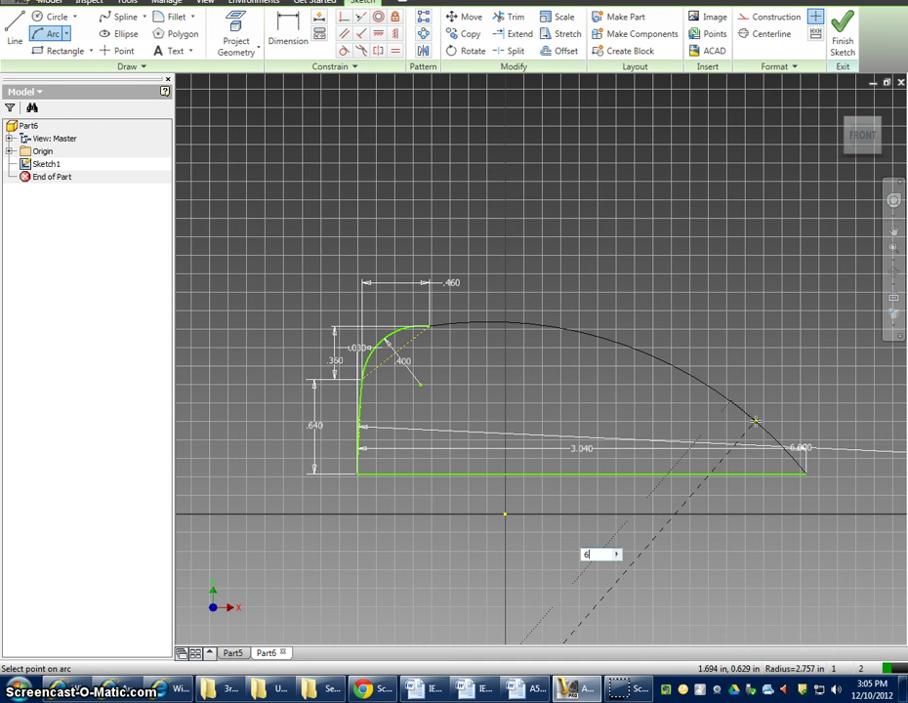
key("Return")
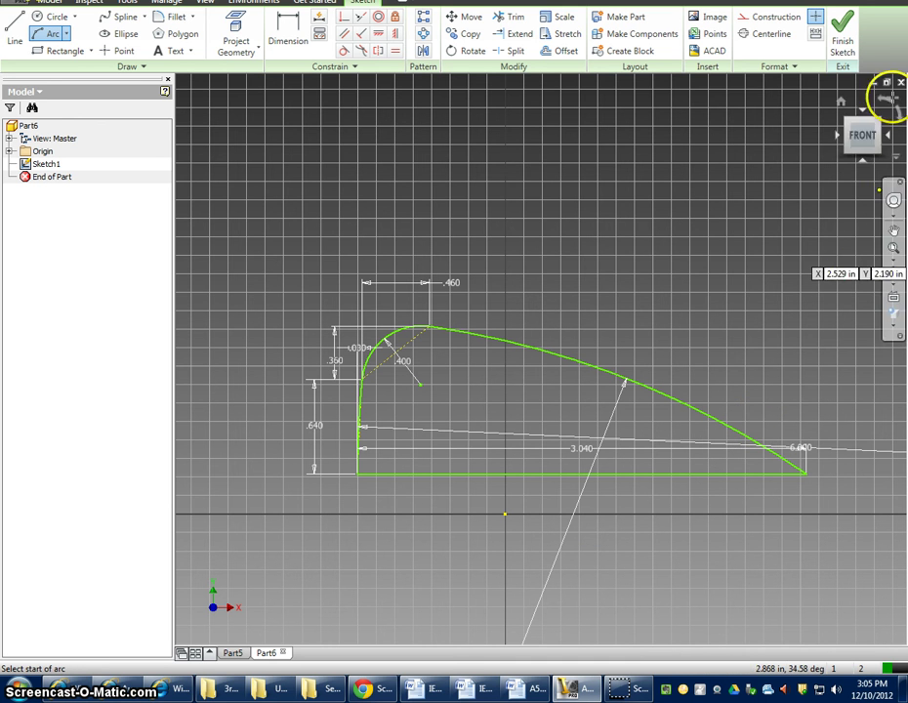
- End the arc command, fit the full profile in view, and finish Sketch1
right_click(750, 173)
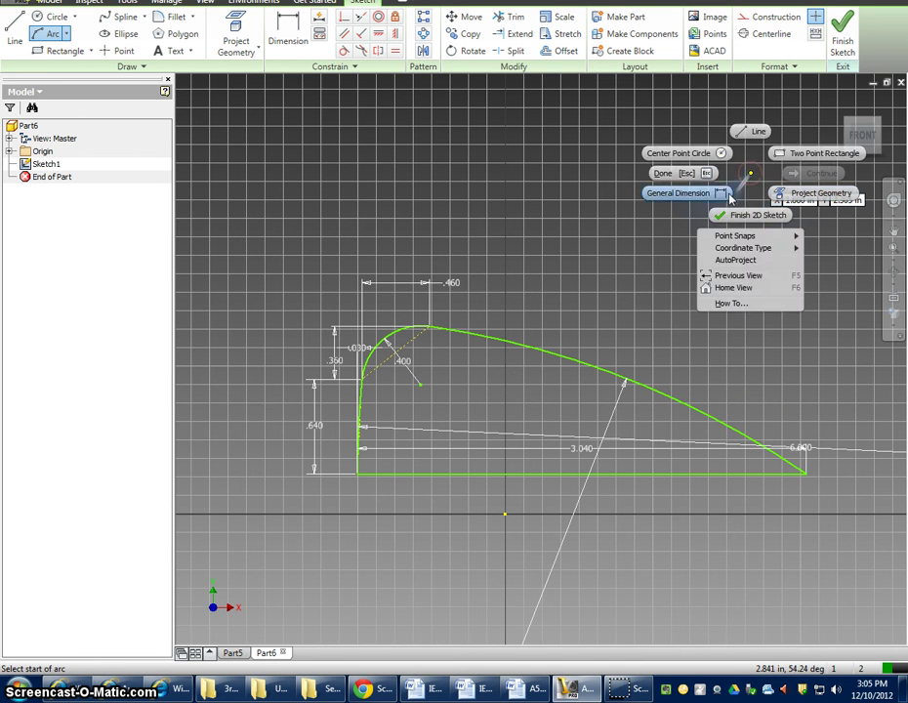
left_click(683, 175)
left_click(860, 146)
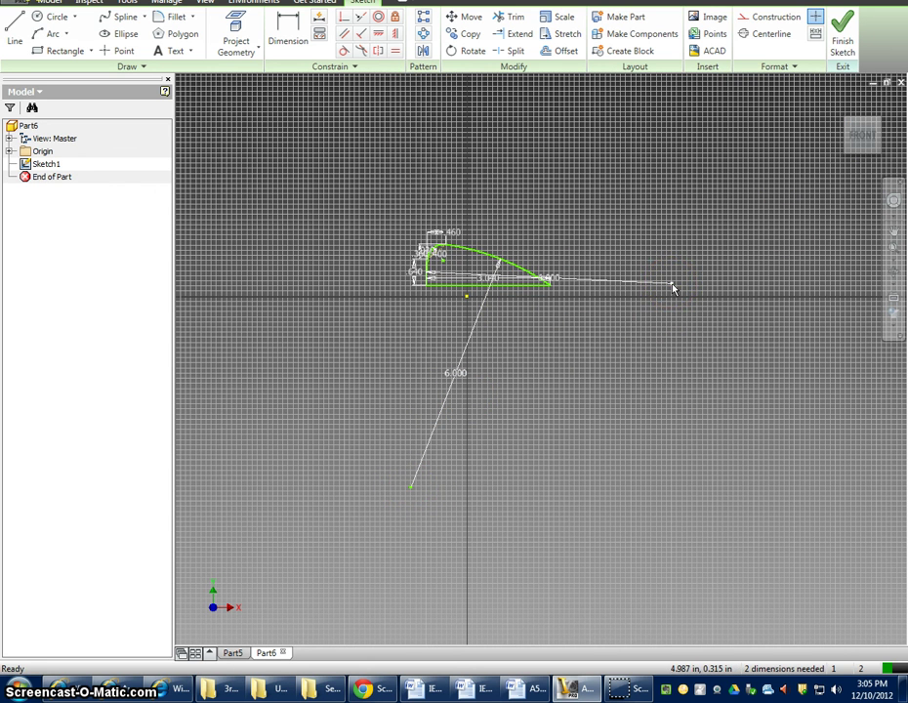
left_click(411, 489)
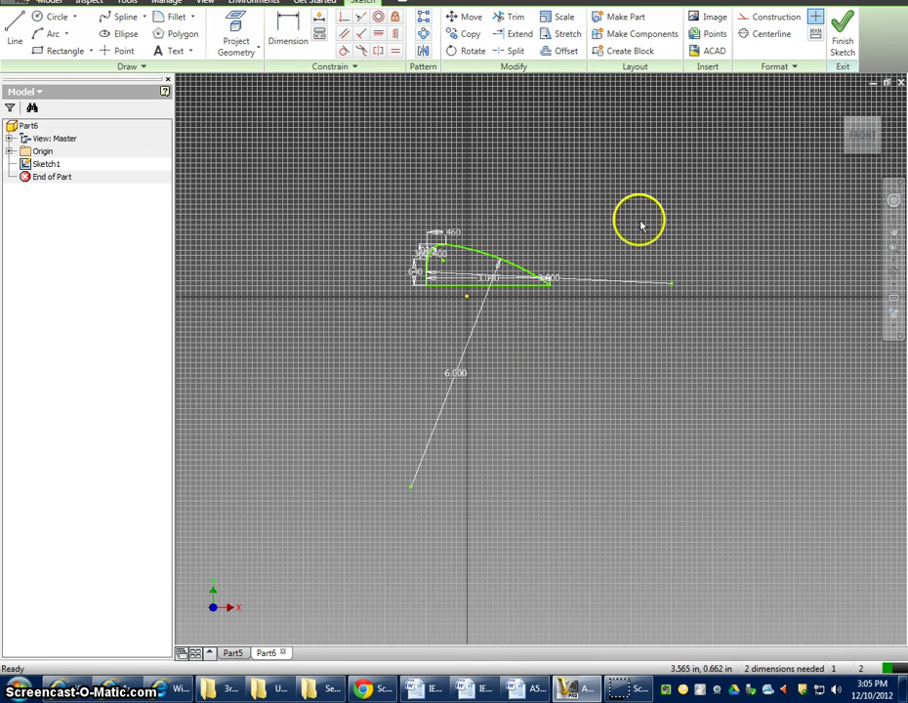
left_click(842, 29)
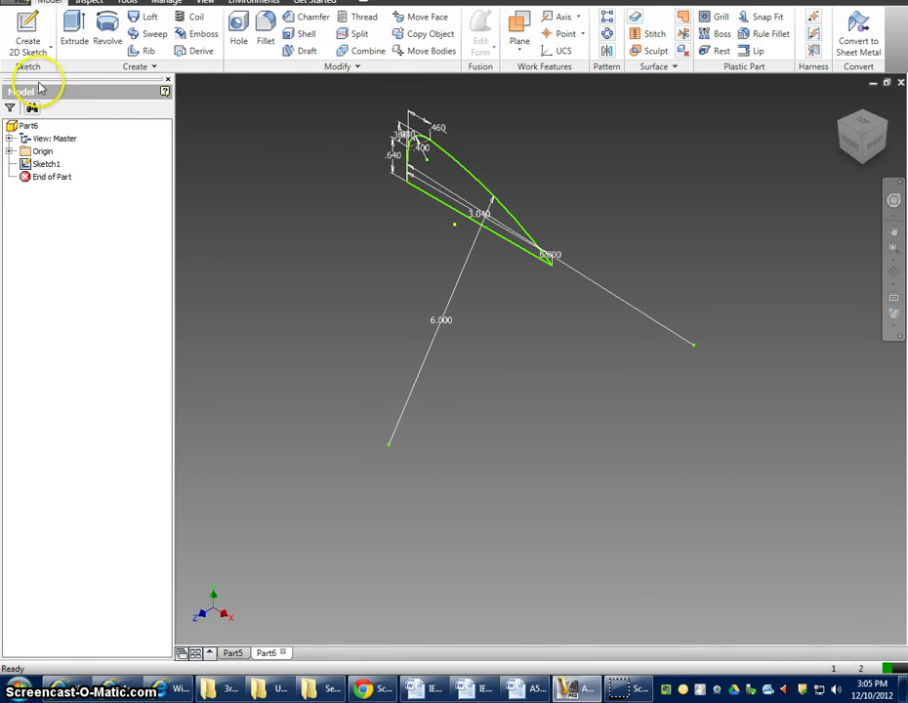
- Extrude the profile 2.25 in into Extrusion1 and orbit to view the solid
left_click(74, 29)
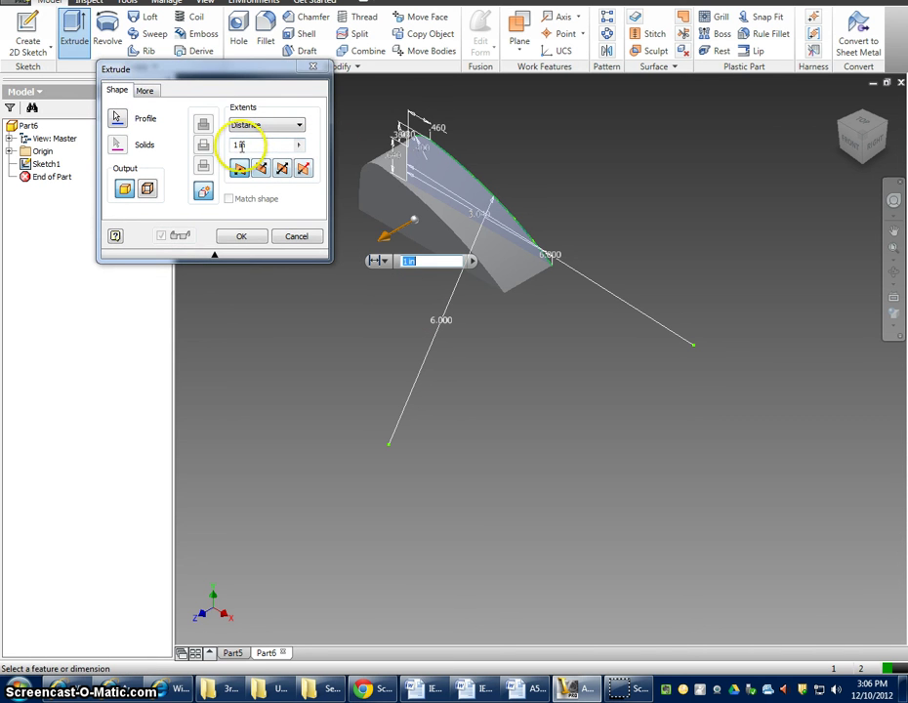
left_click(224, 146)
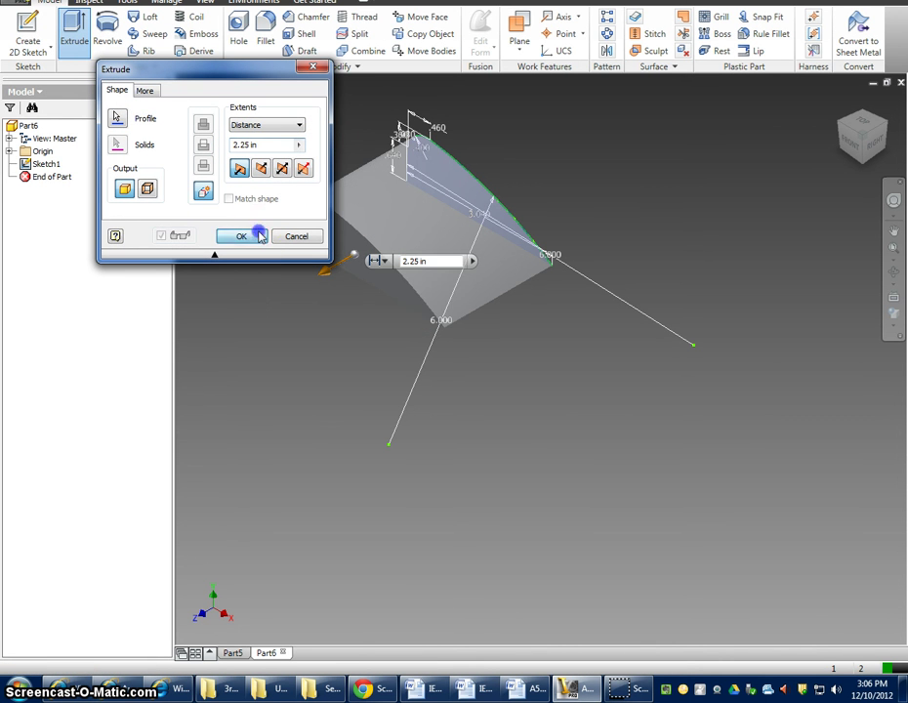
left_click(240, 236)
left_click_drag(847, 156, 842, 145)
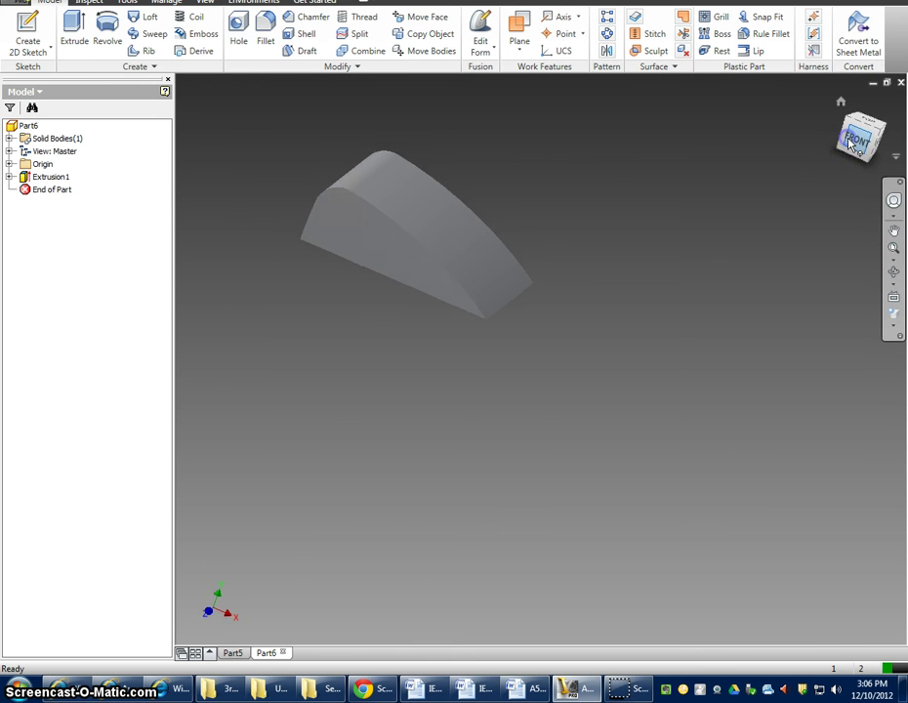
left_click(842, 104)
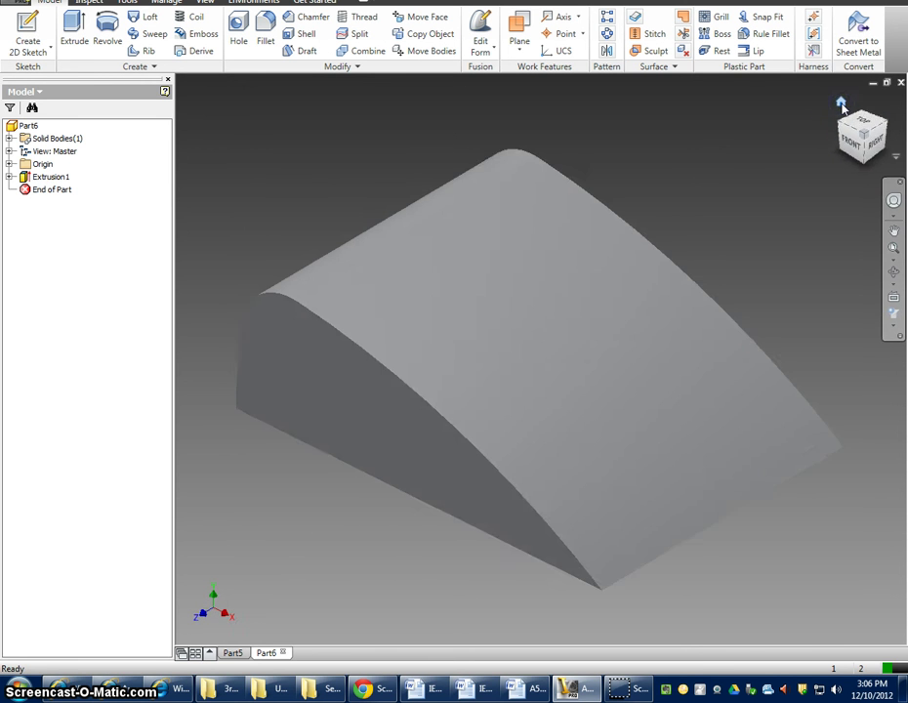
left_click(720, 277)
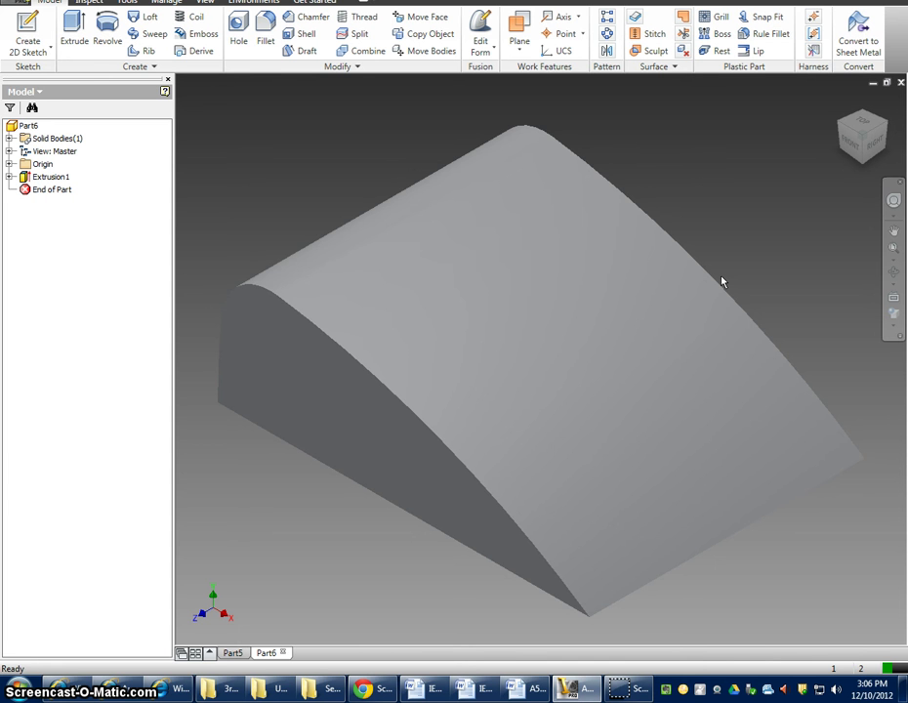
left_click(714, 290)
left_click(431, 458)
left_click(262, 265)
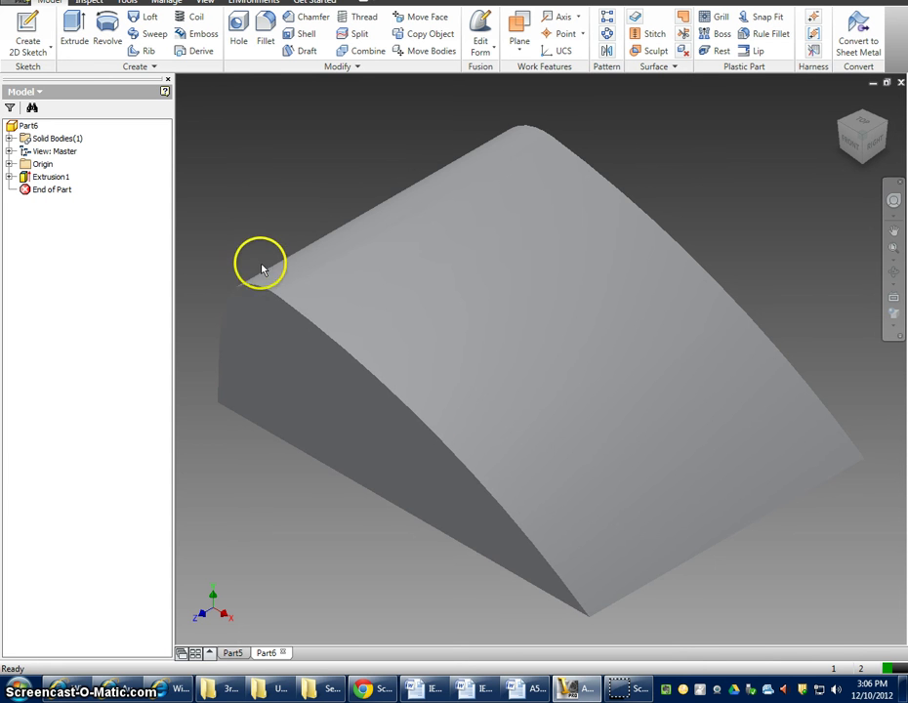
left_click(209, 344)
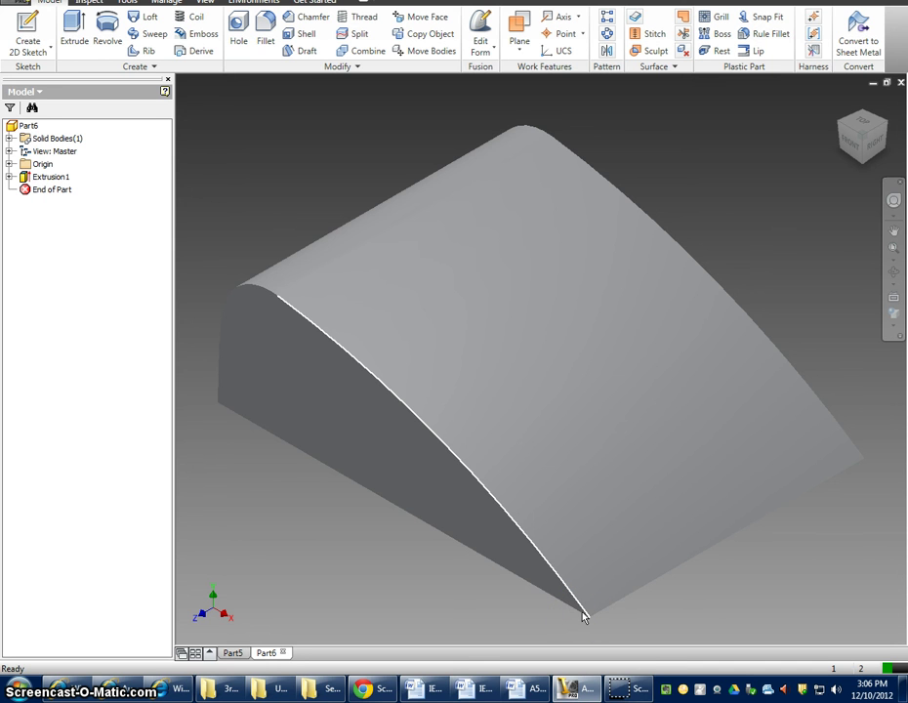
mouse_move(583, 616)
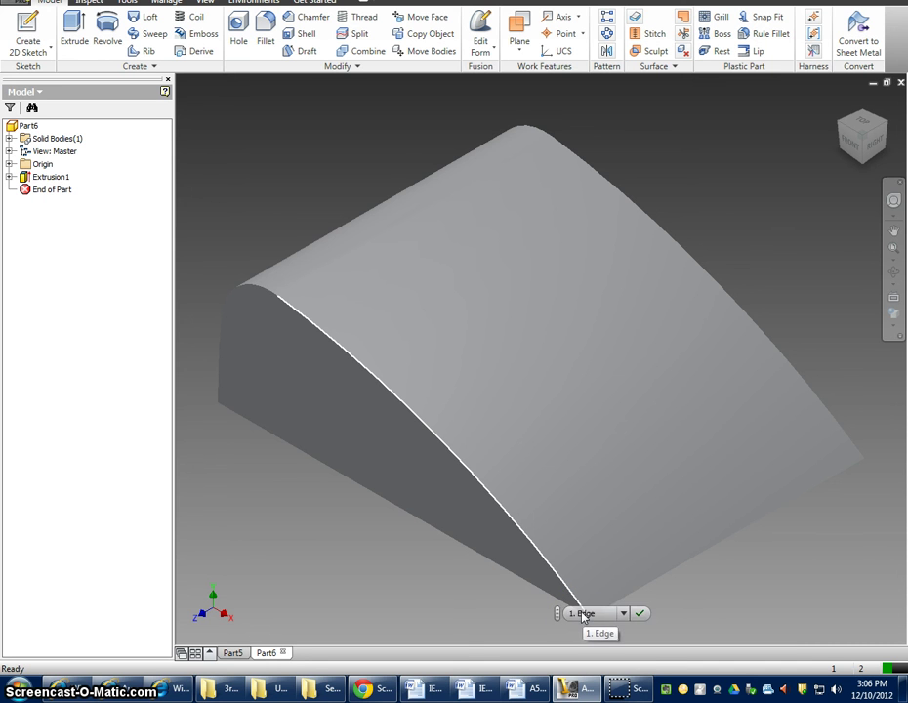